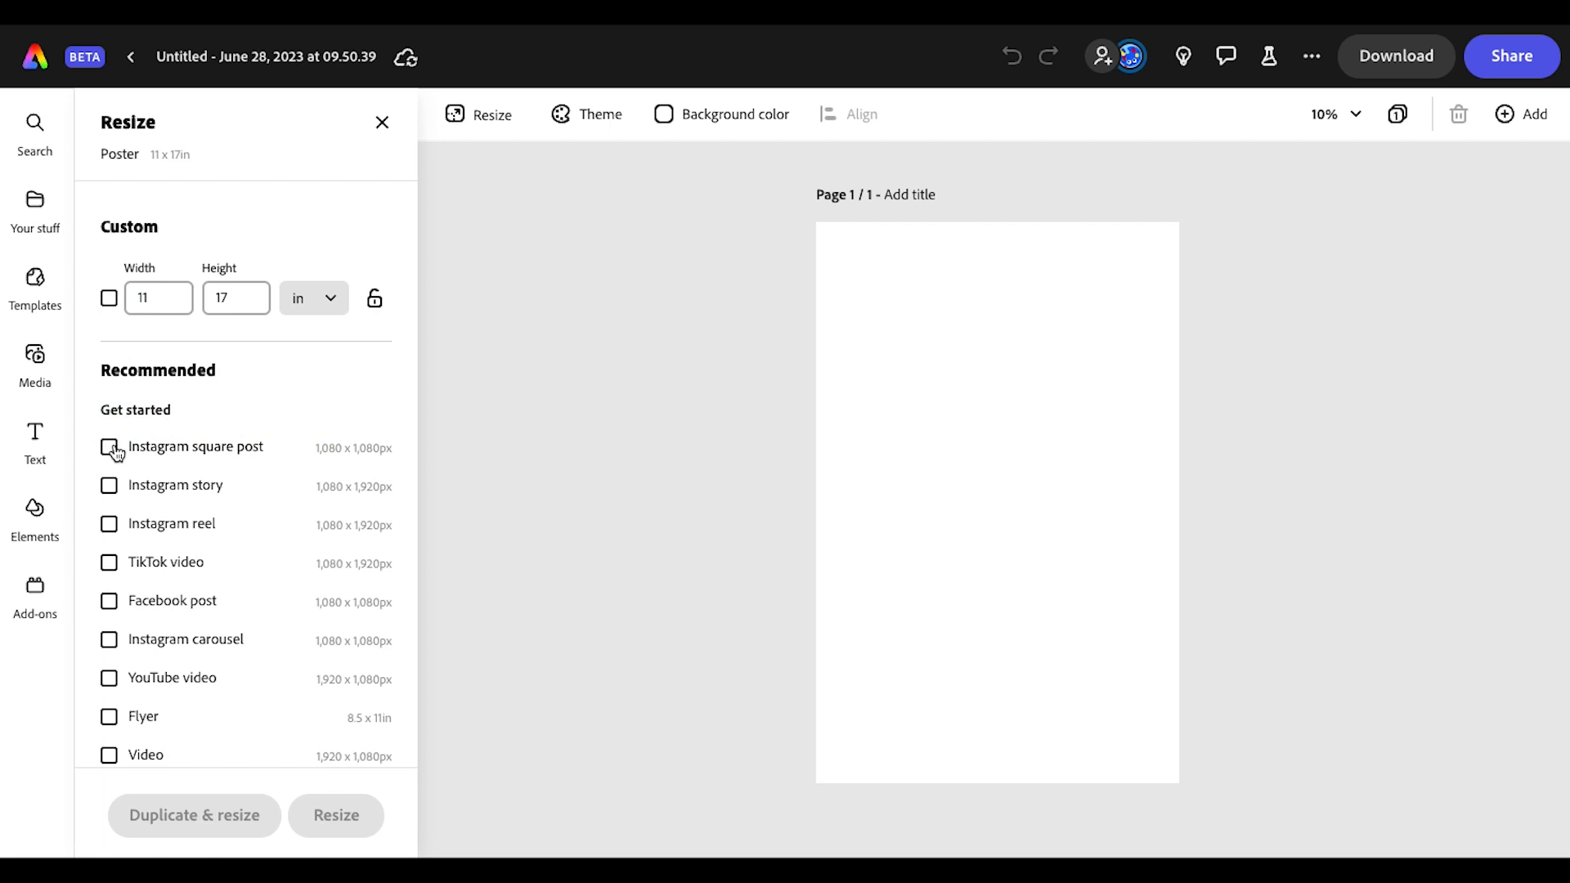
- Resize the blank poster page to the Instagram square post format, 1,080 x 1,080 px
click(110, 447)
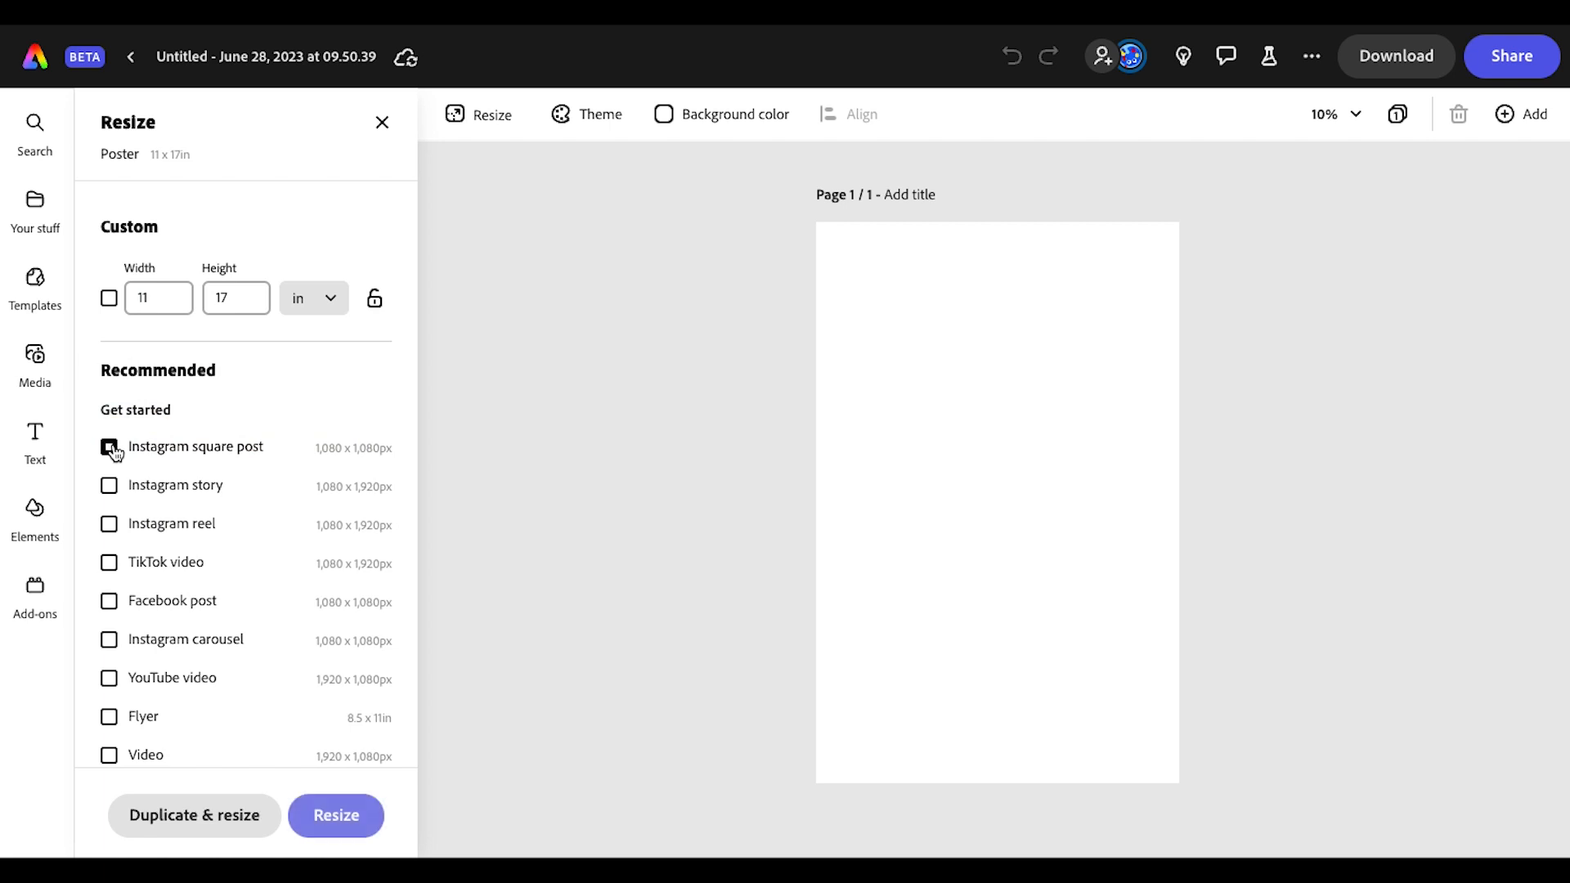
click(322, 820)
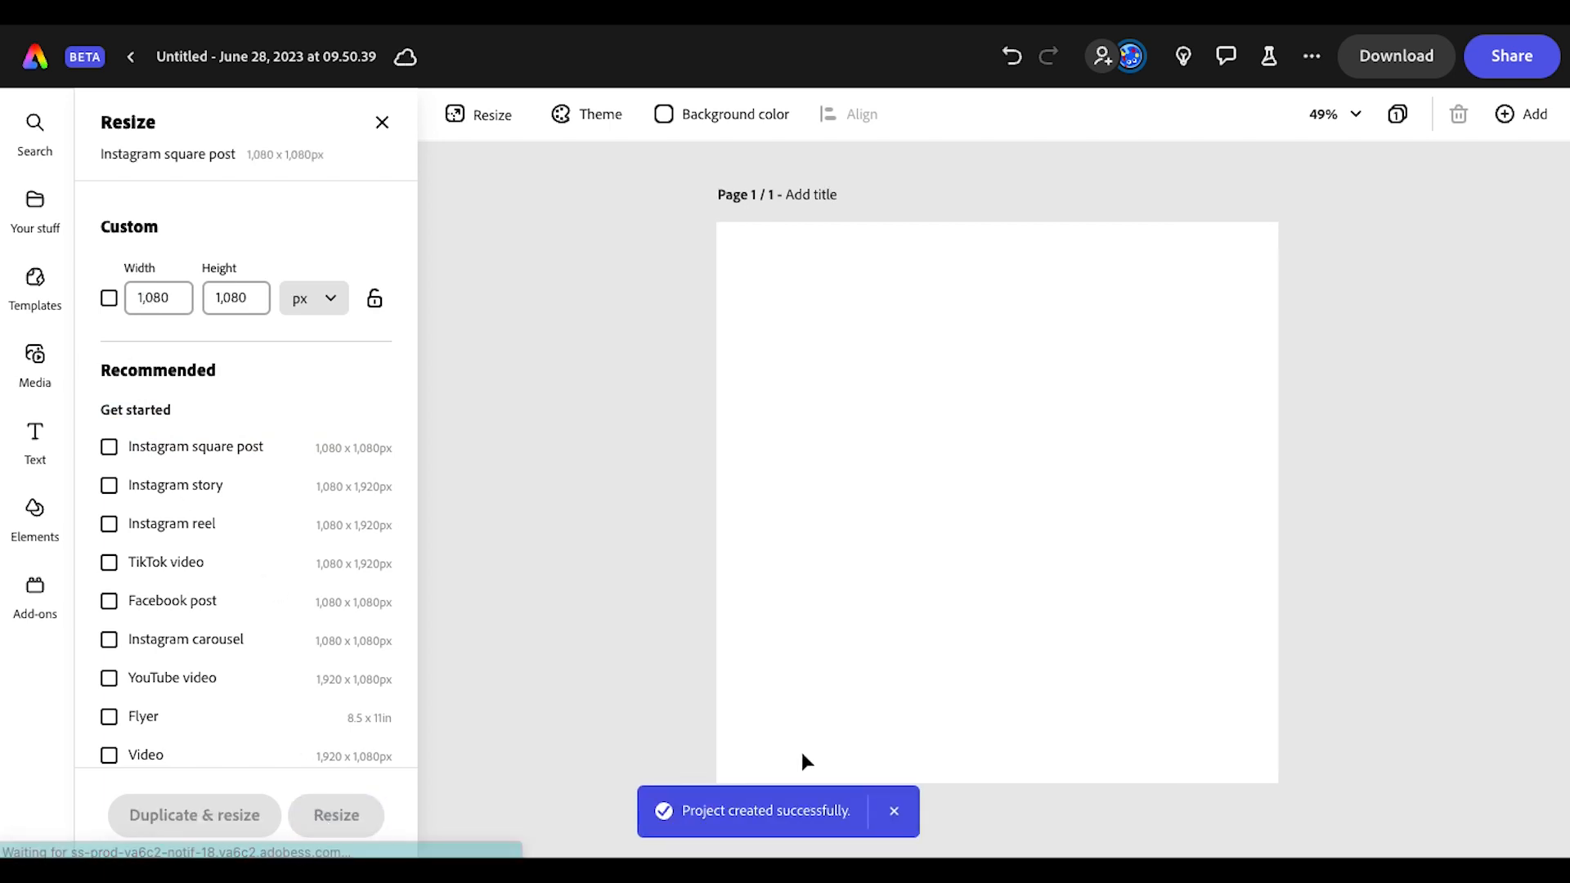
click(382, 123)
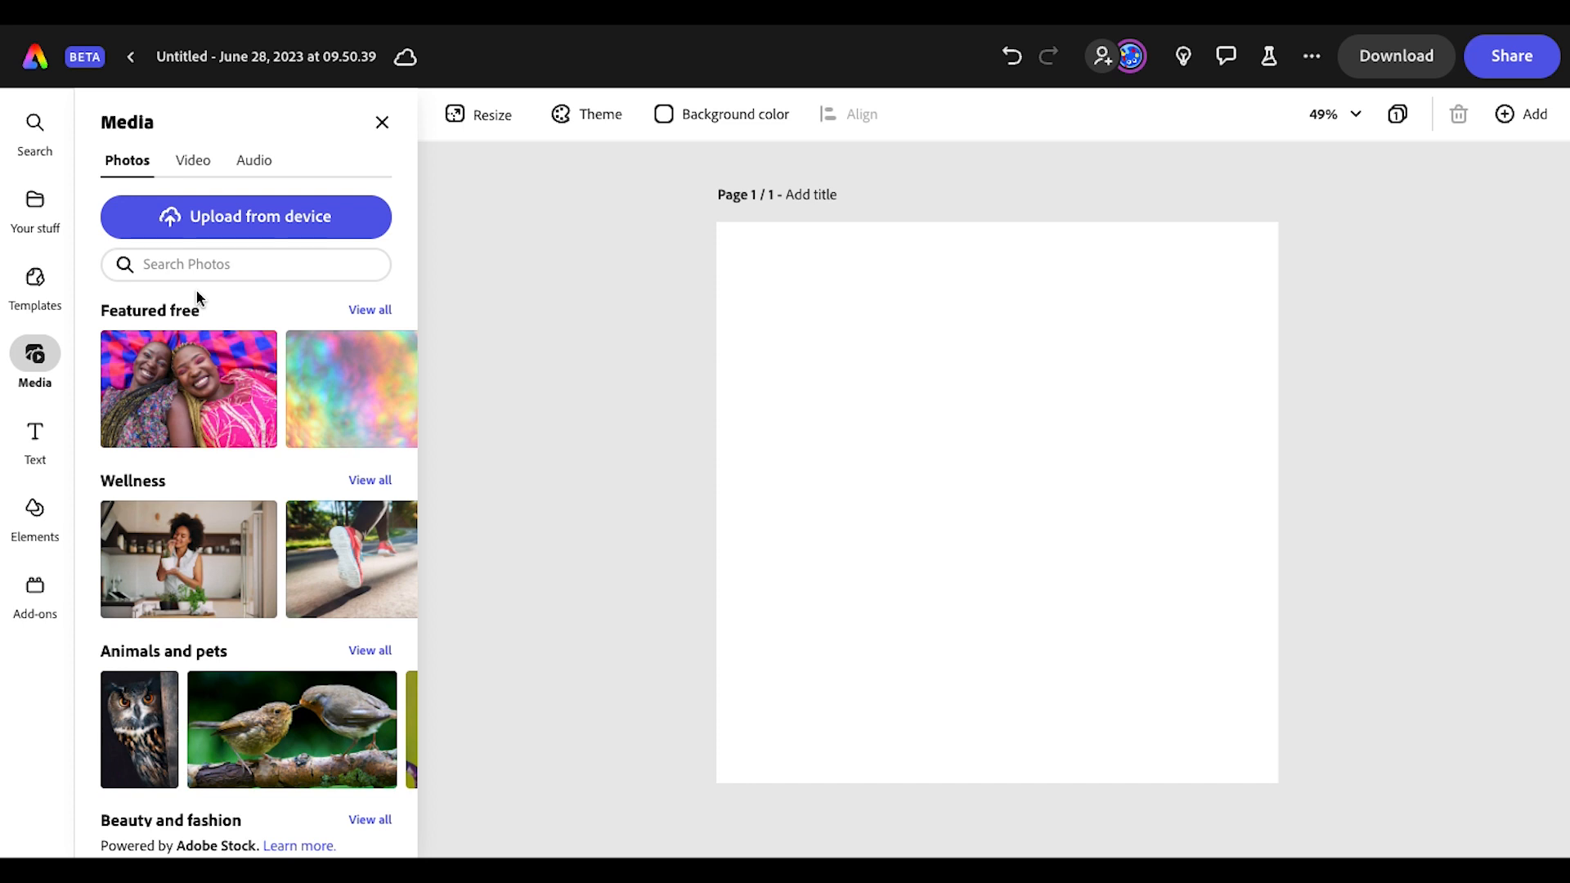
- Upload the headshot photo 1671542190896.jpeg from the Headshots folder on the device onto the page
click(222, 223)
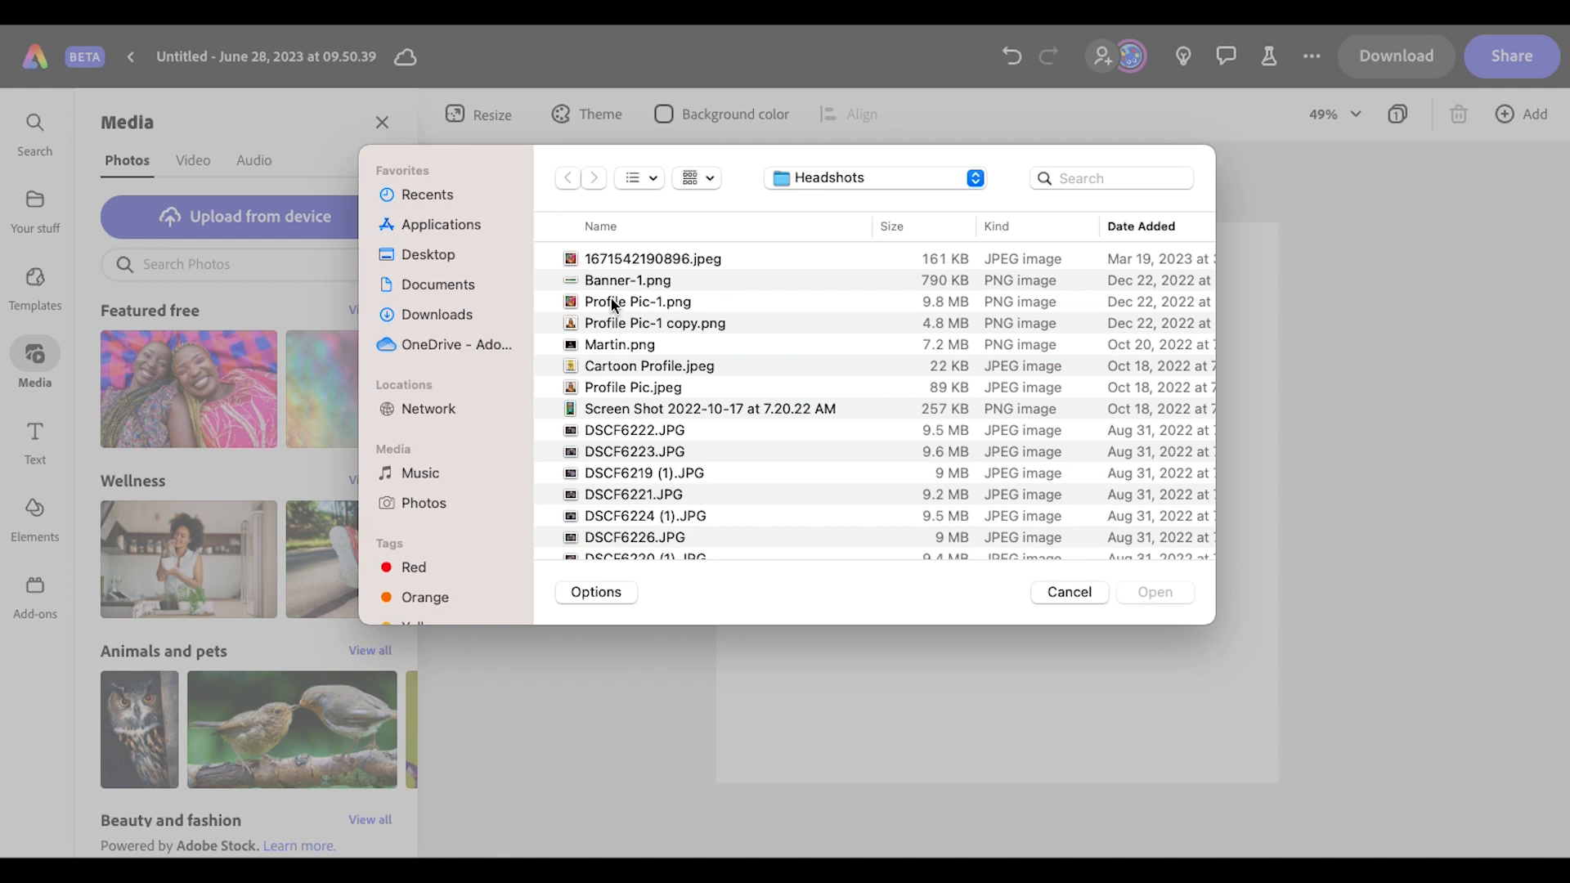
click(606, 261)
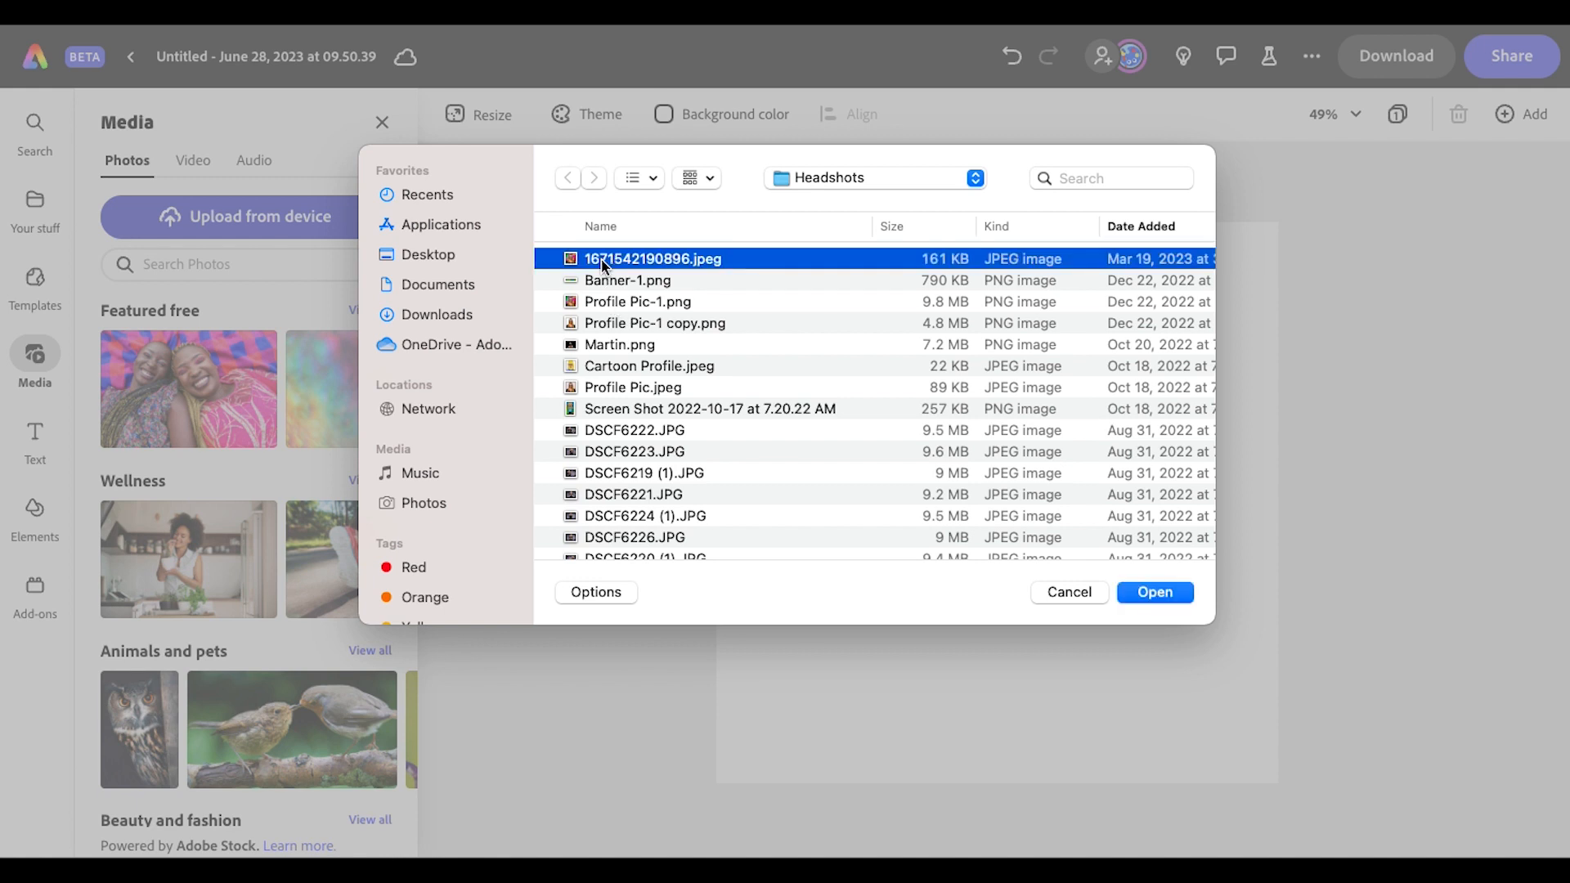
click(1164, 600)
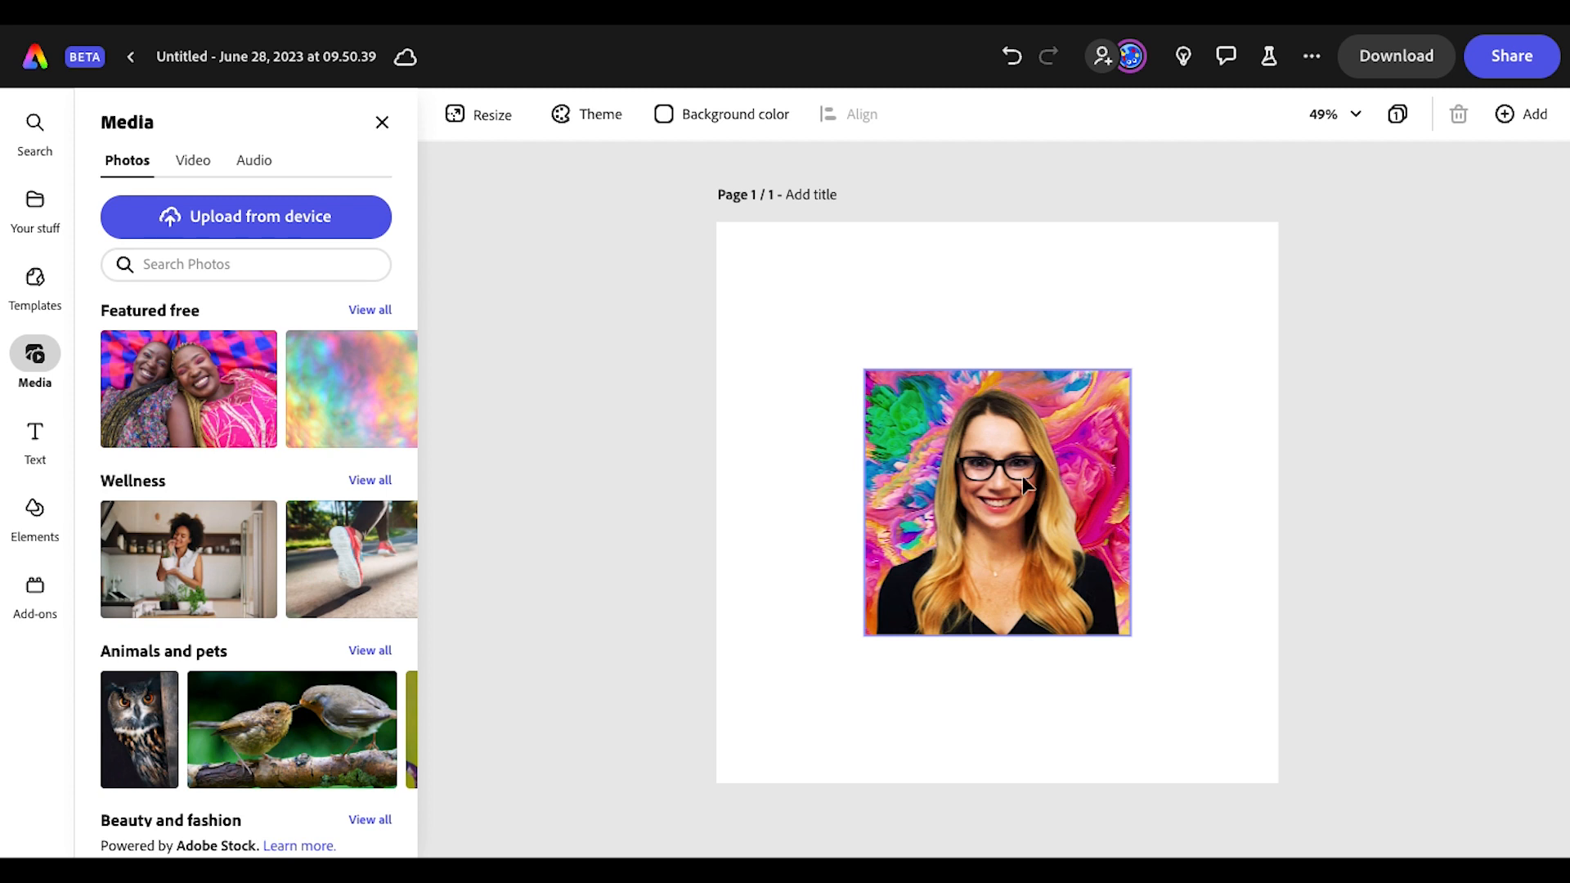
- Remove the headshot's background, enlarge the cut-out slightly, and place it in the page's lower-left corner
drag(1004, 478, 956, 620)
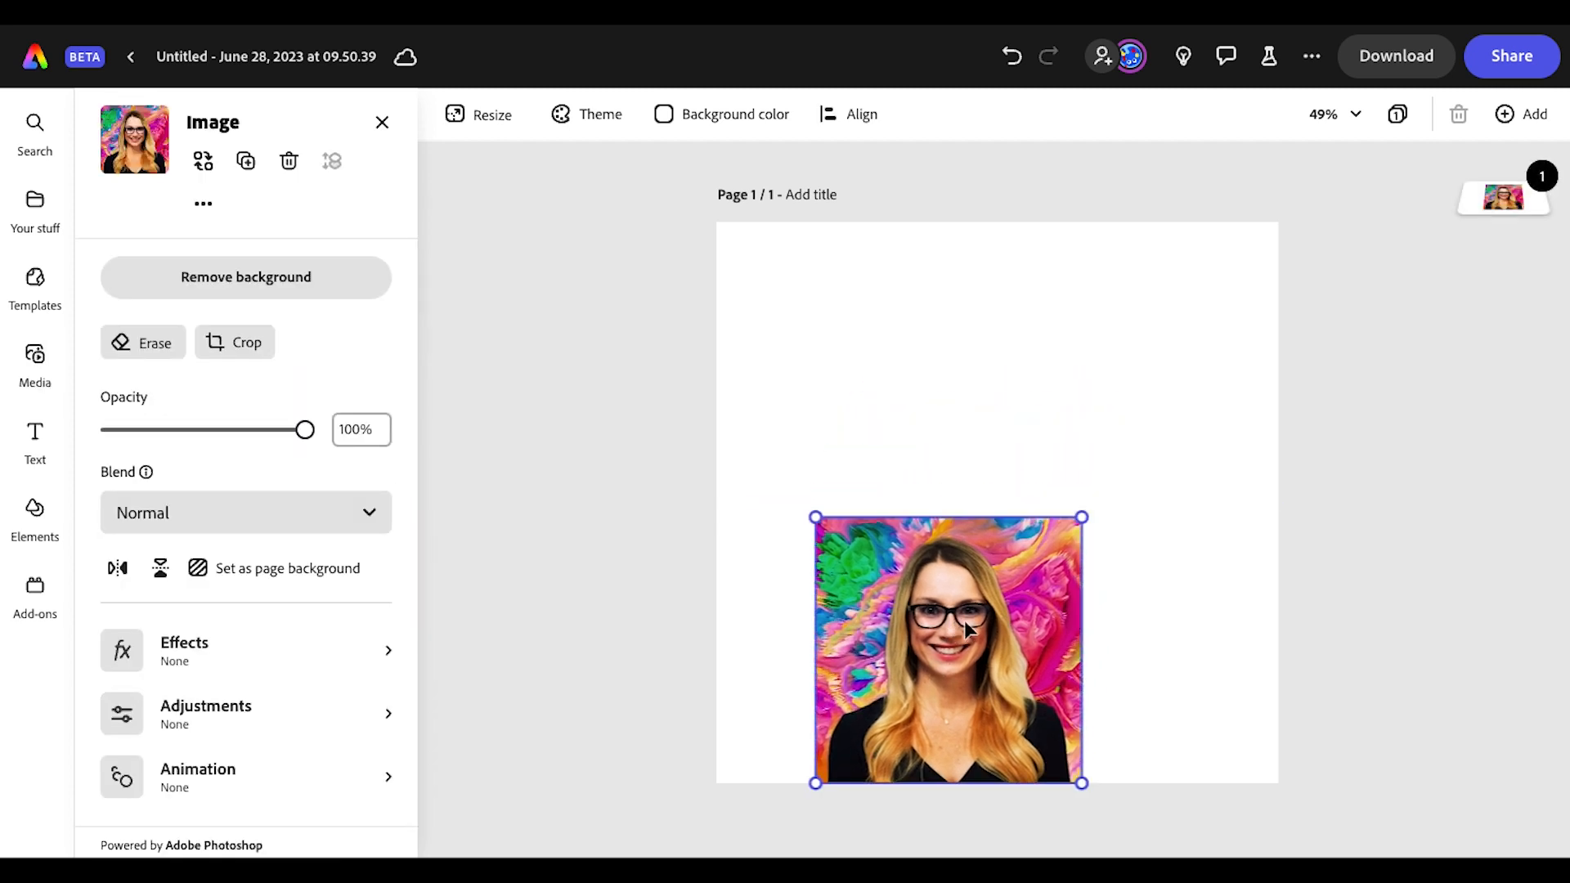
click(306, 277)
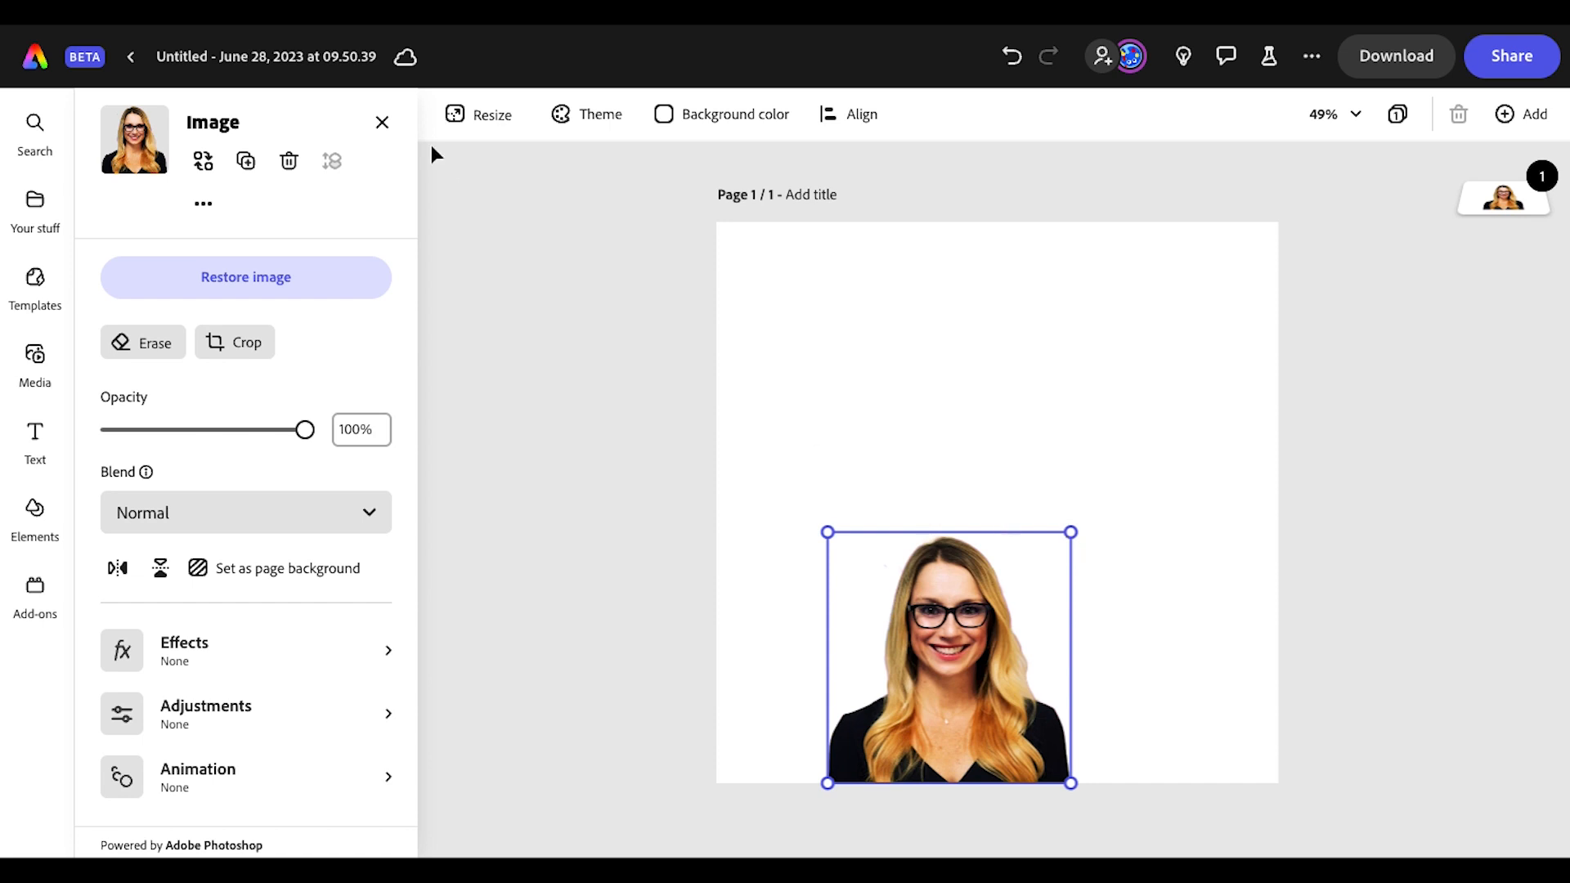
drag(1071, 532, 1109, 472)
drag(969, 633, 865, 636)
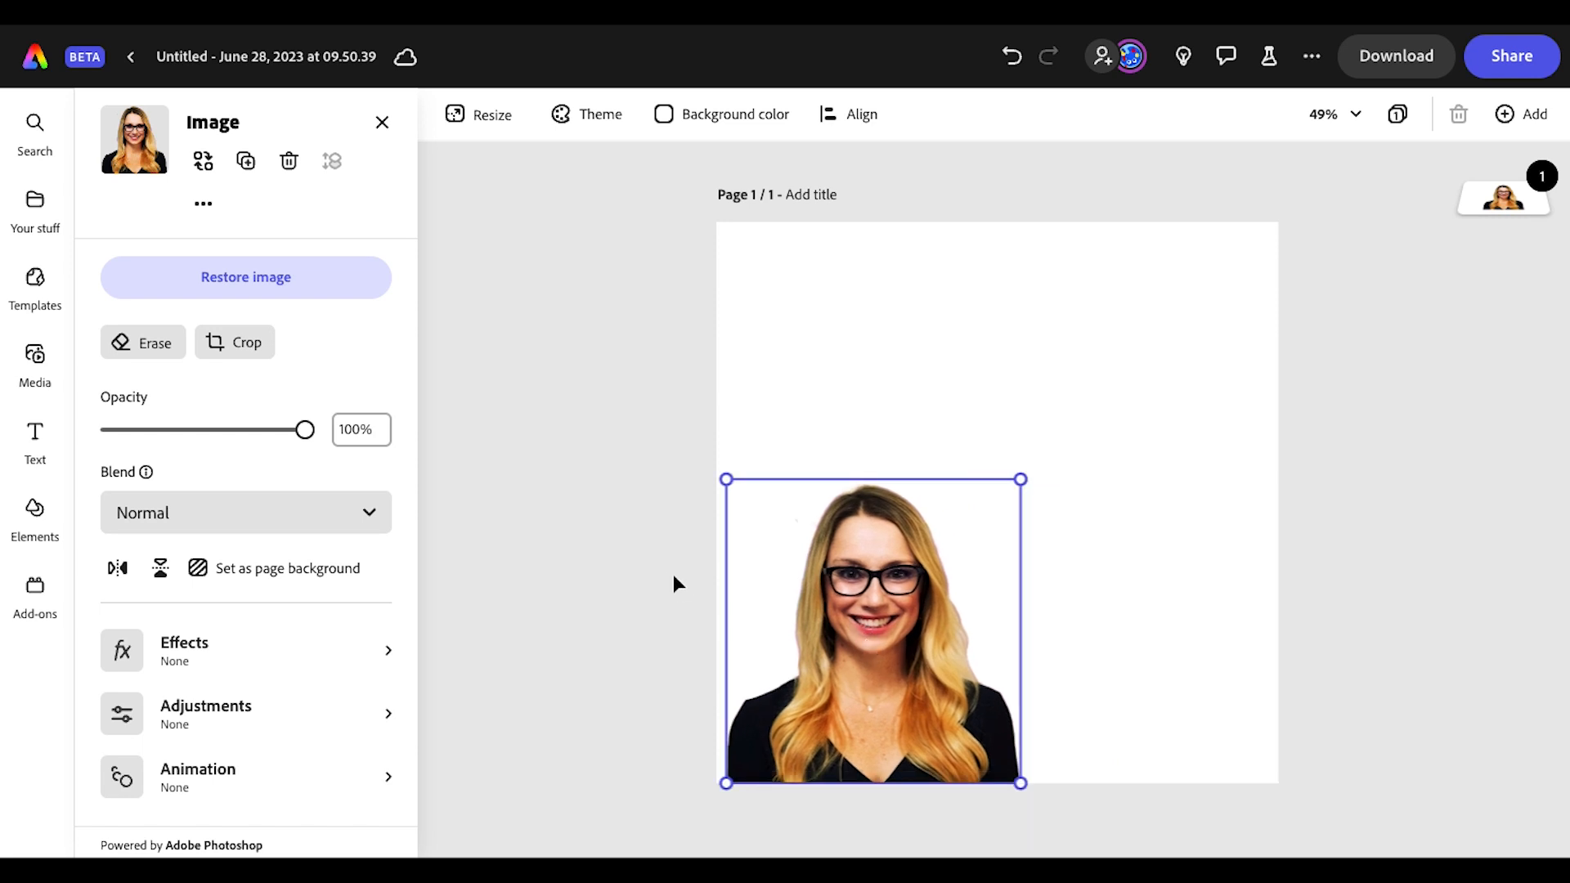
click(672, 583)
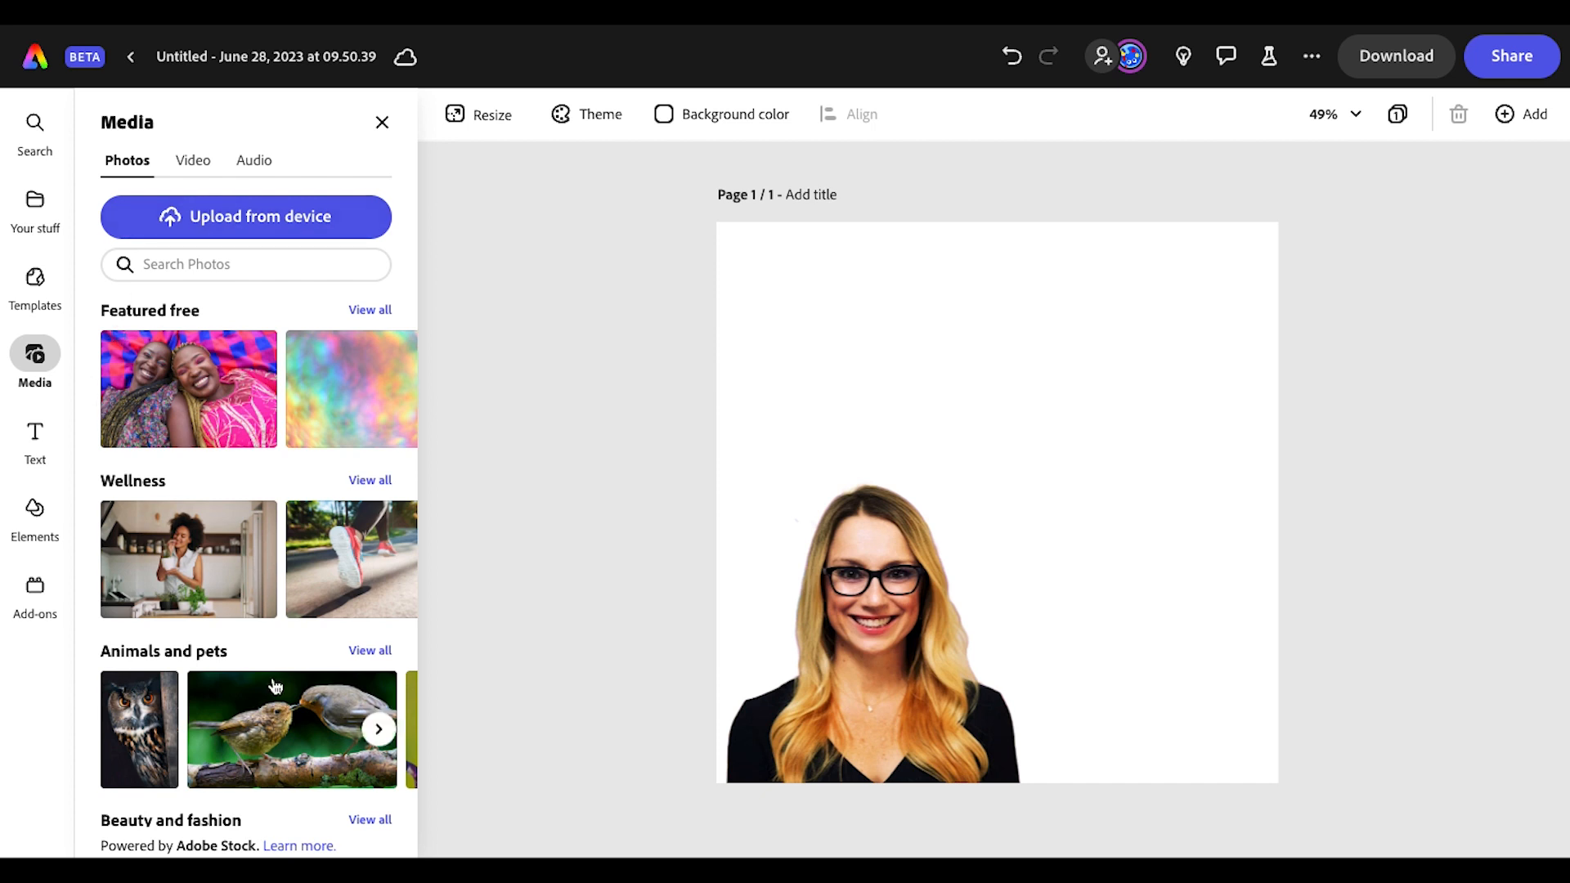
- Search the stock photos for "nature" and add the light green photo with hanging leaves to the page
click(184, 259)
text(nature)
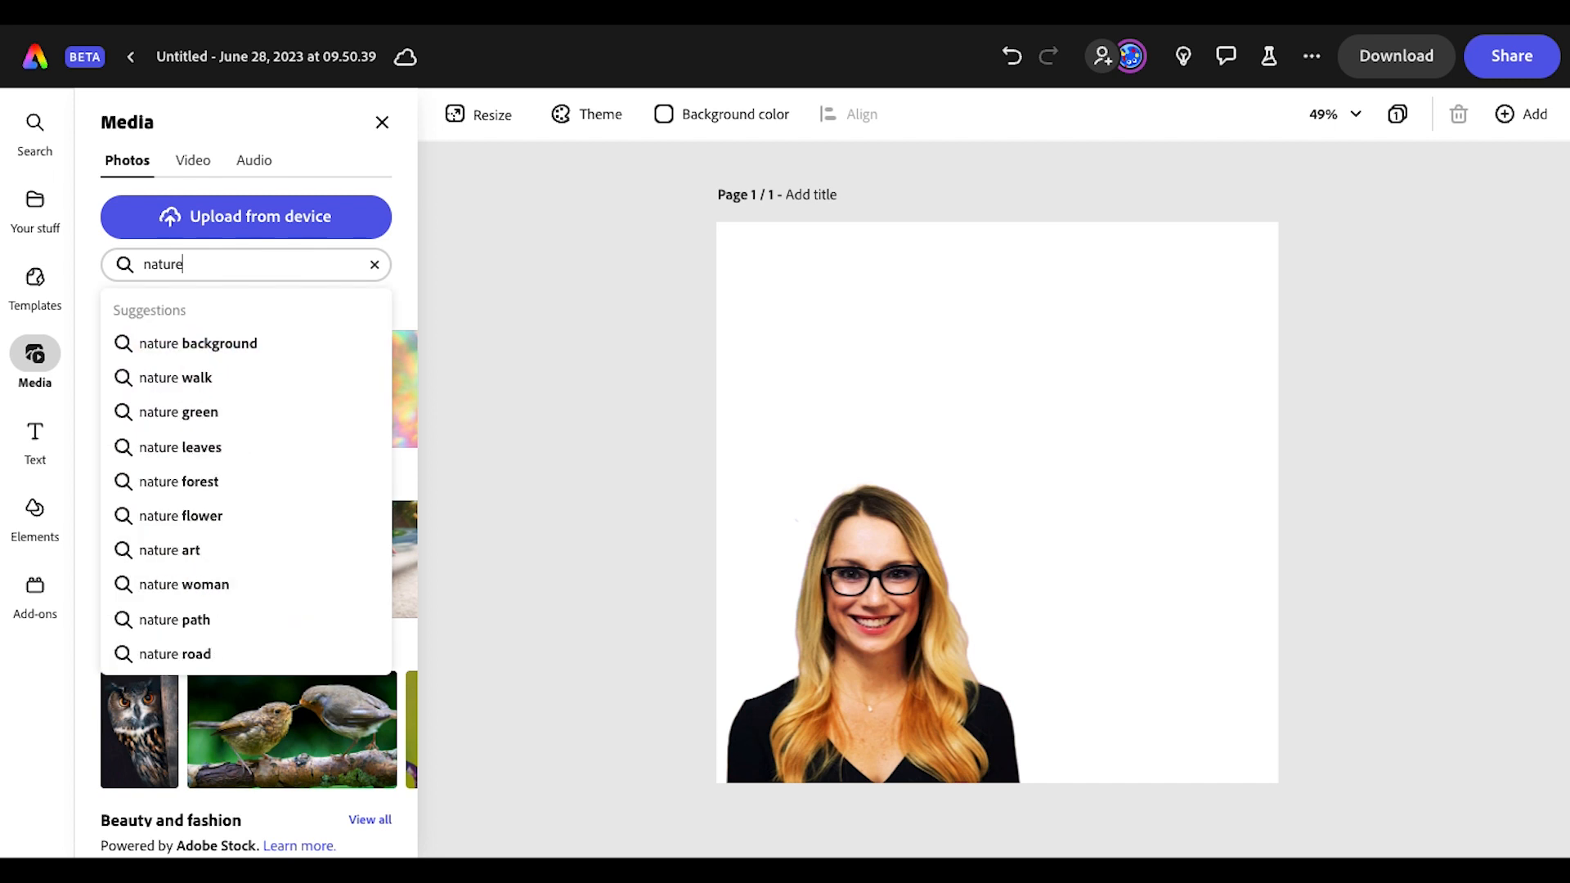
key(Return)
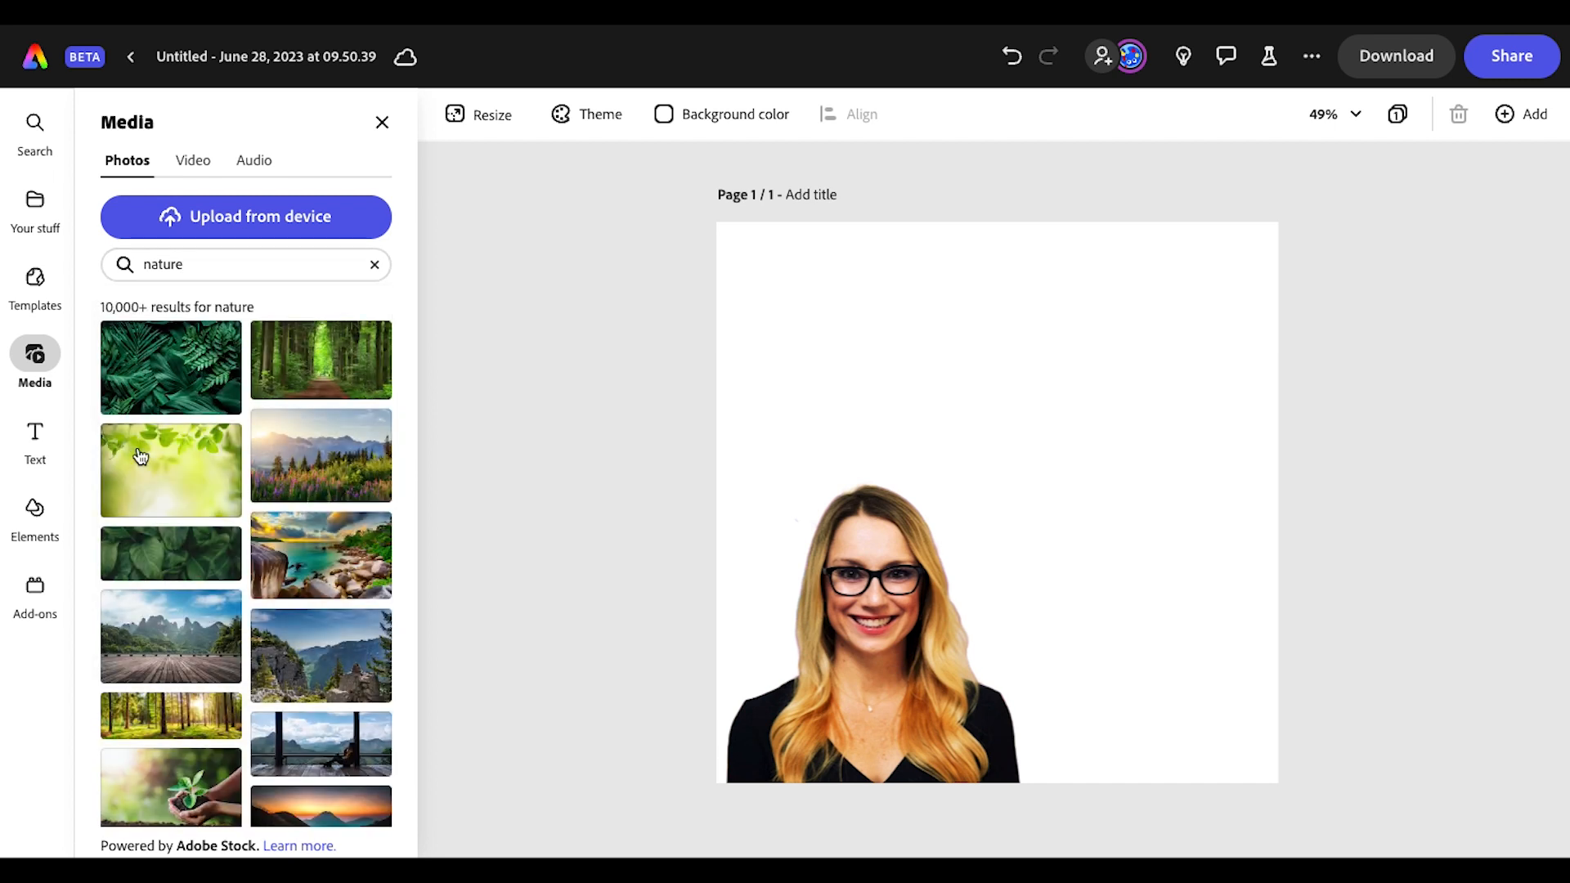
click(152, 468)
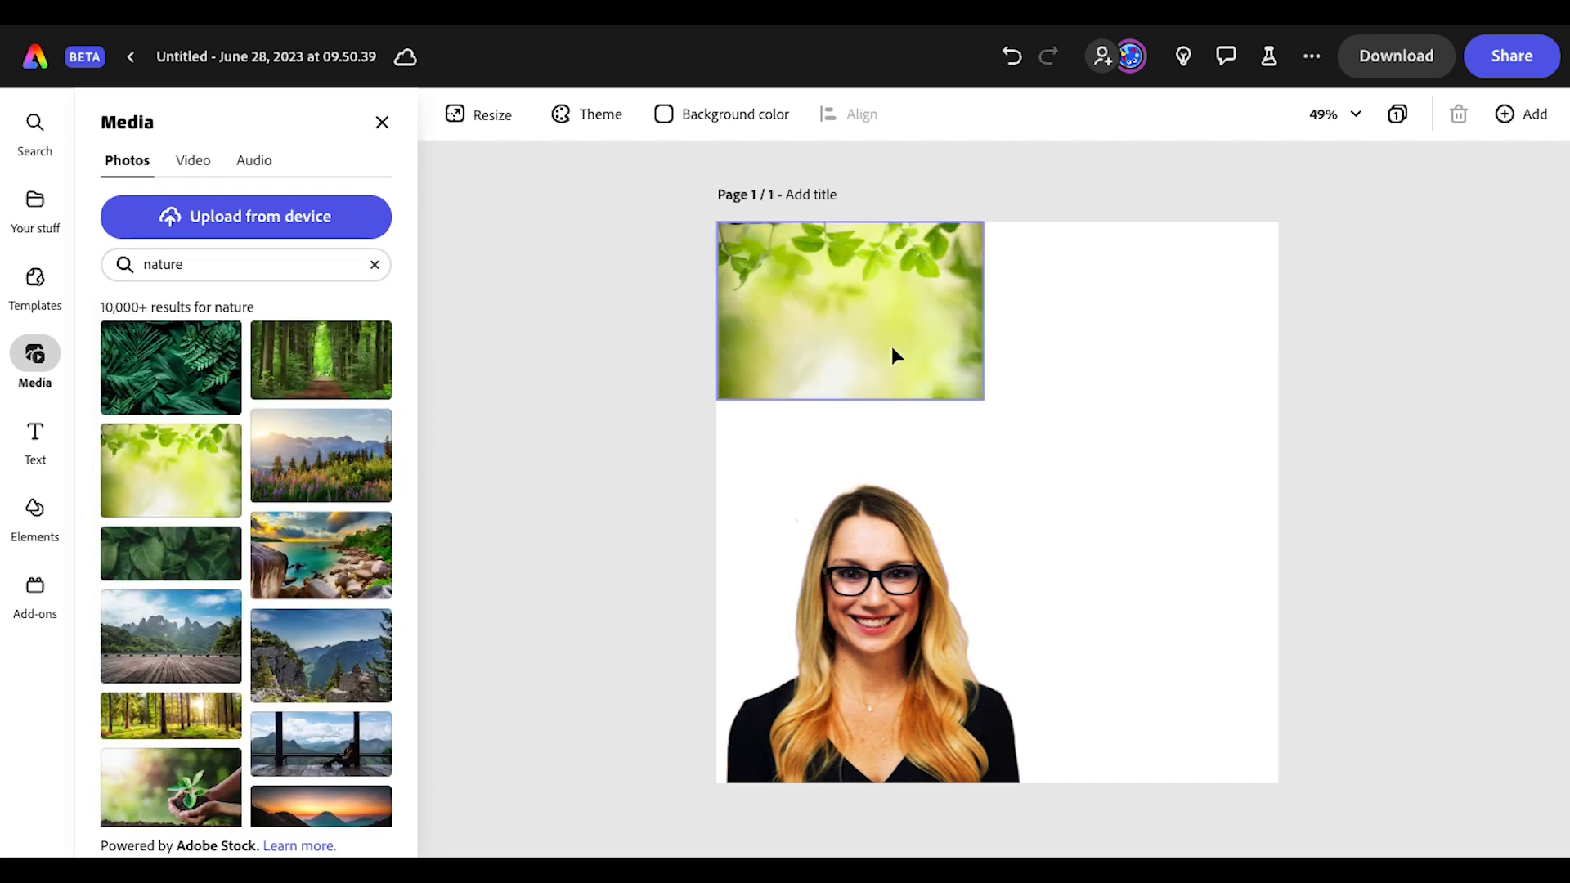
- Align the leaves photo with the page's upper-left corner and enlarge it until it covers the whole page
click(950, 370)
drag(983, 399, 1558, 783)
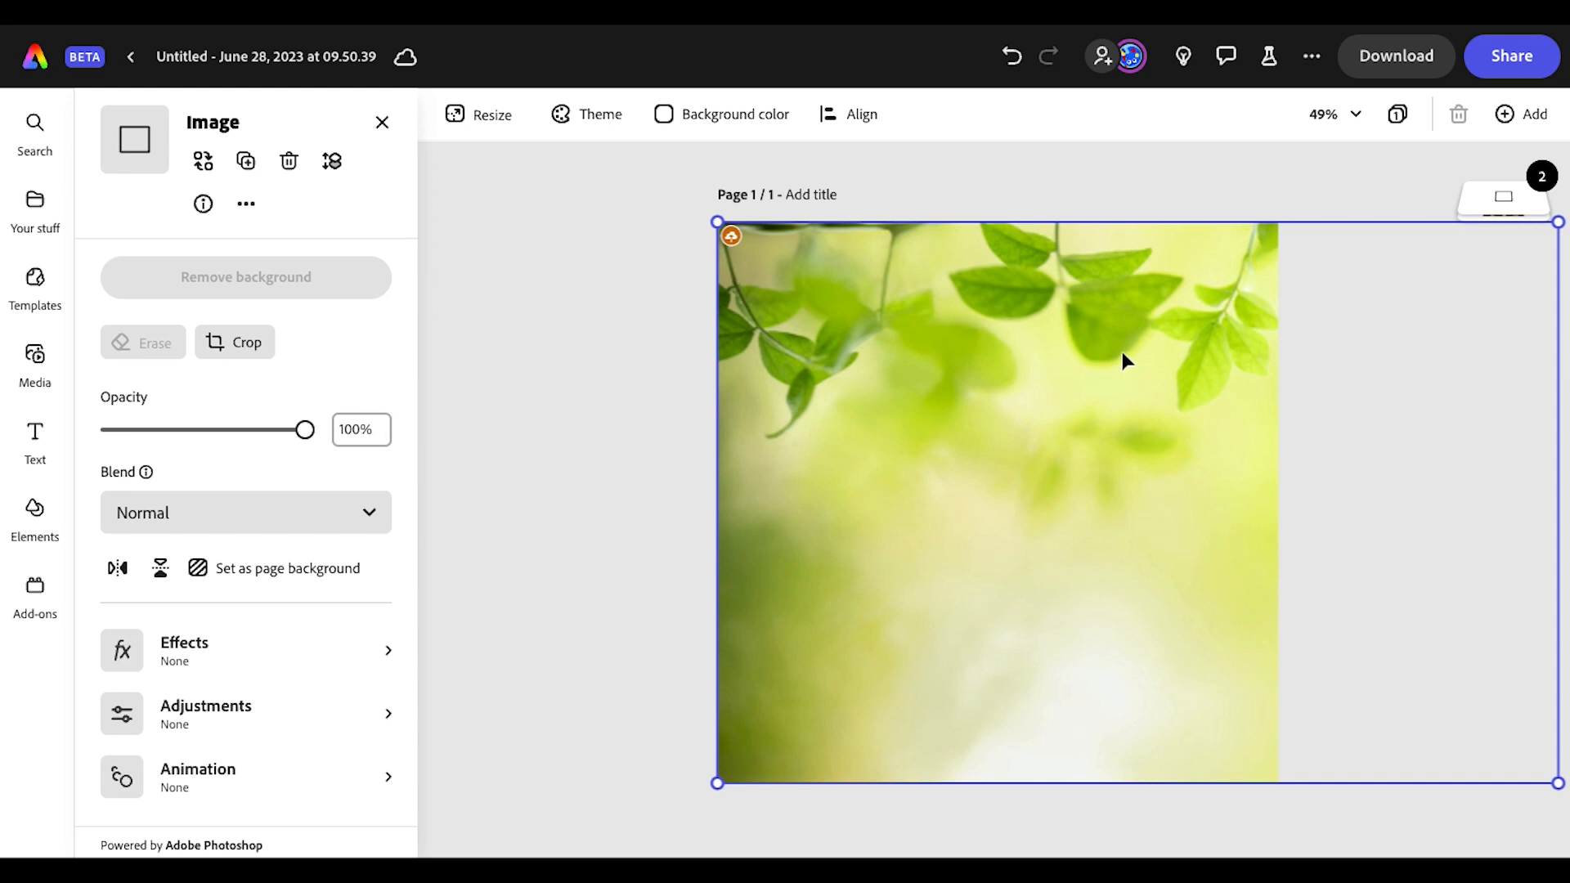
click(1317, 175)
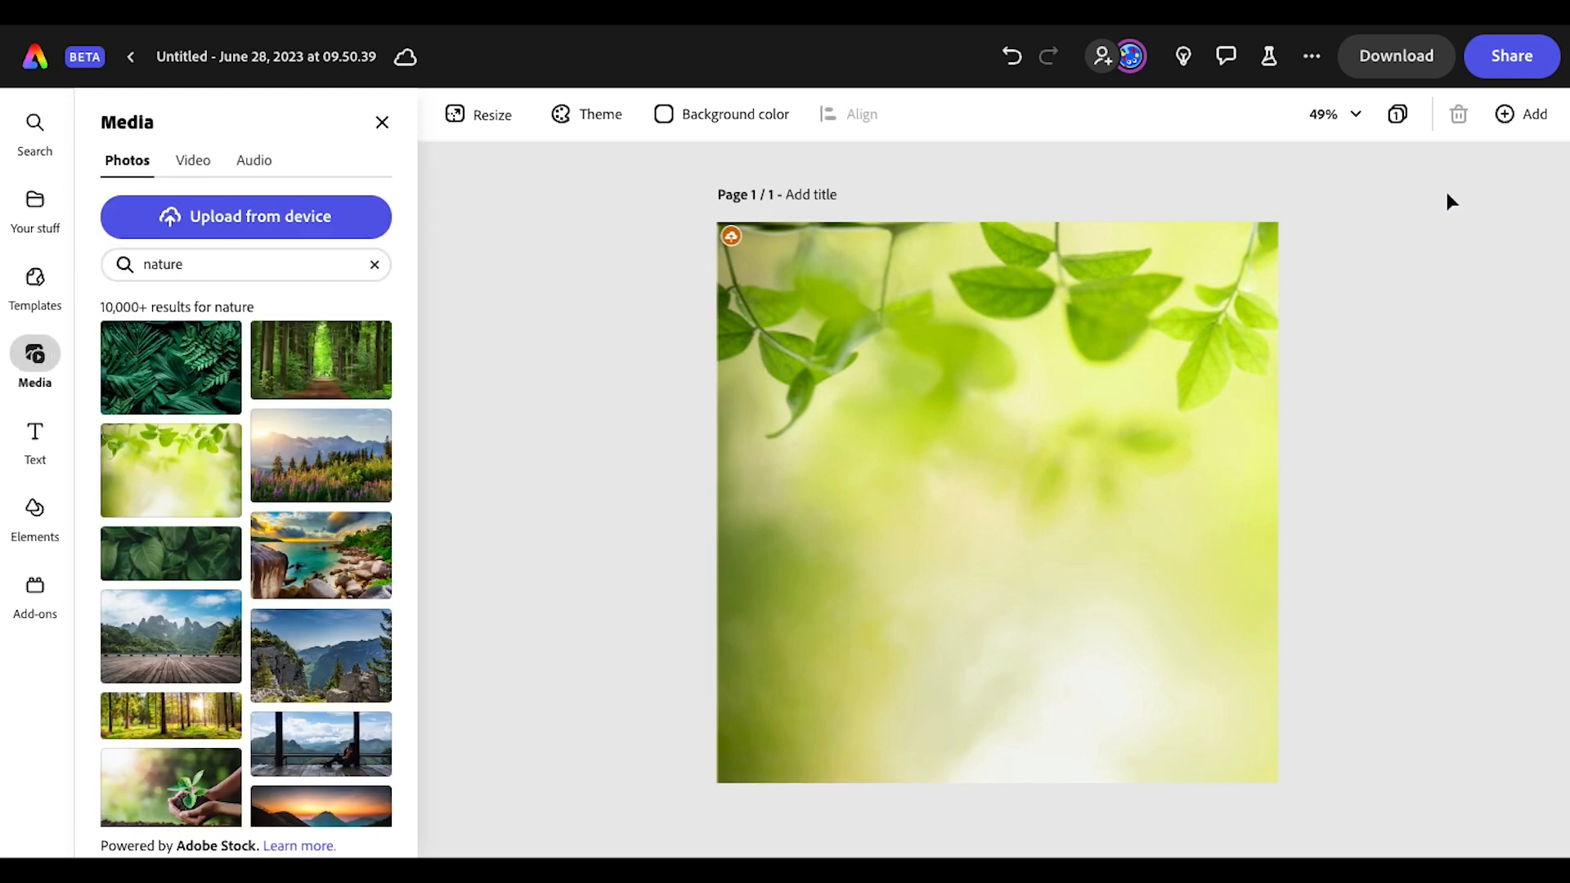
- Move the leaves photo's layer beneath the headshot so it serves as the backdrop
click(1147, 316)
click(1502, 201)
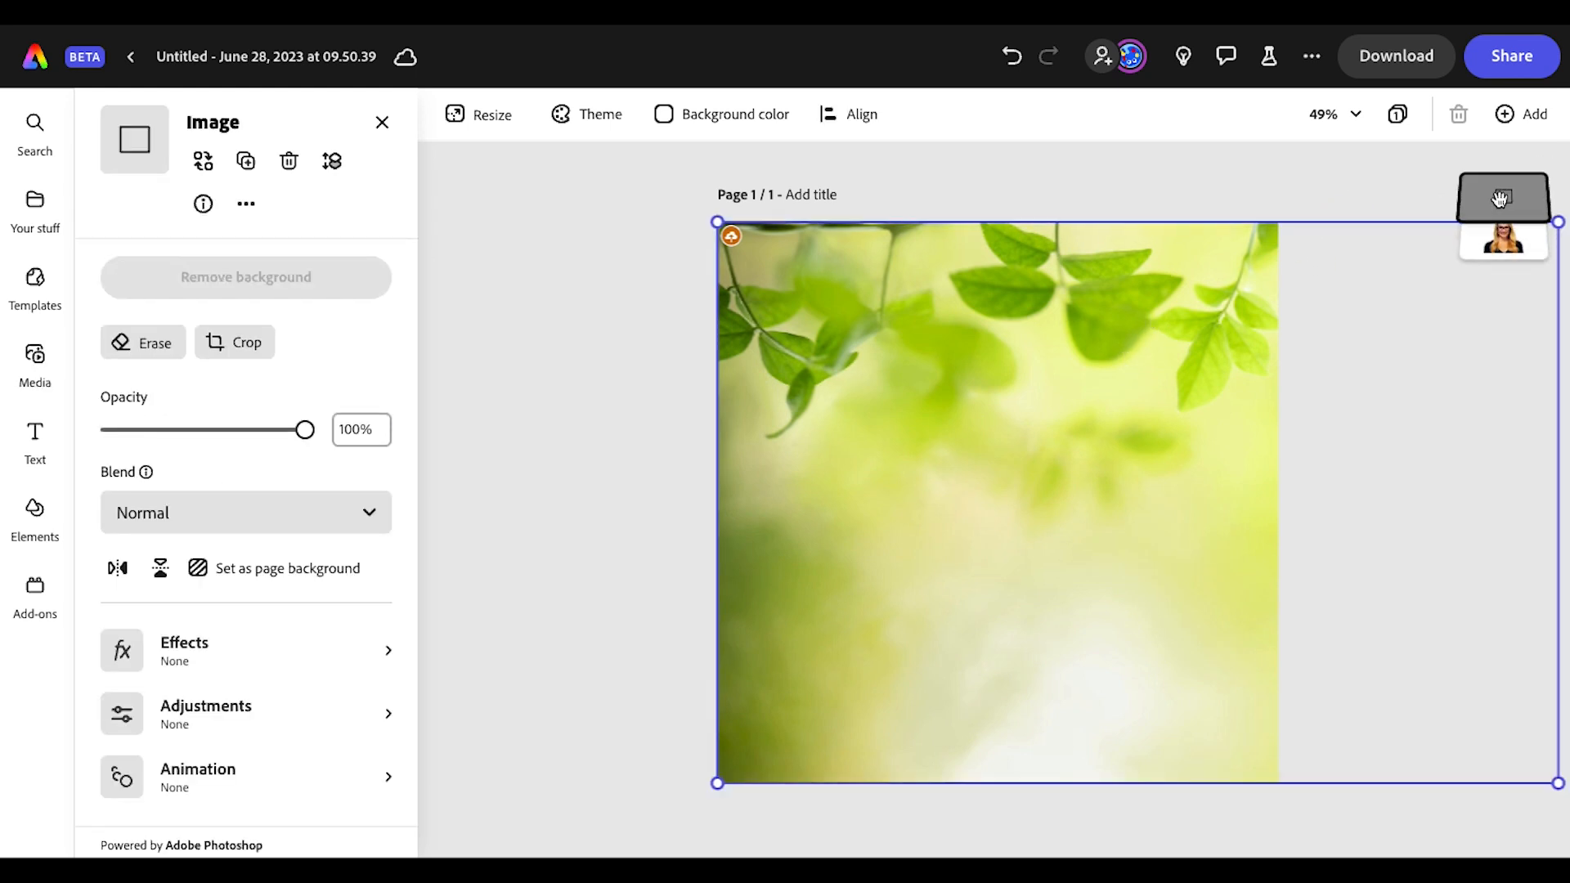
drag(1502, 202, 1501, 260)
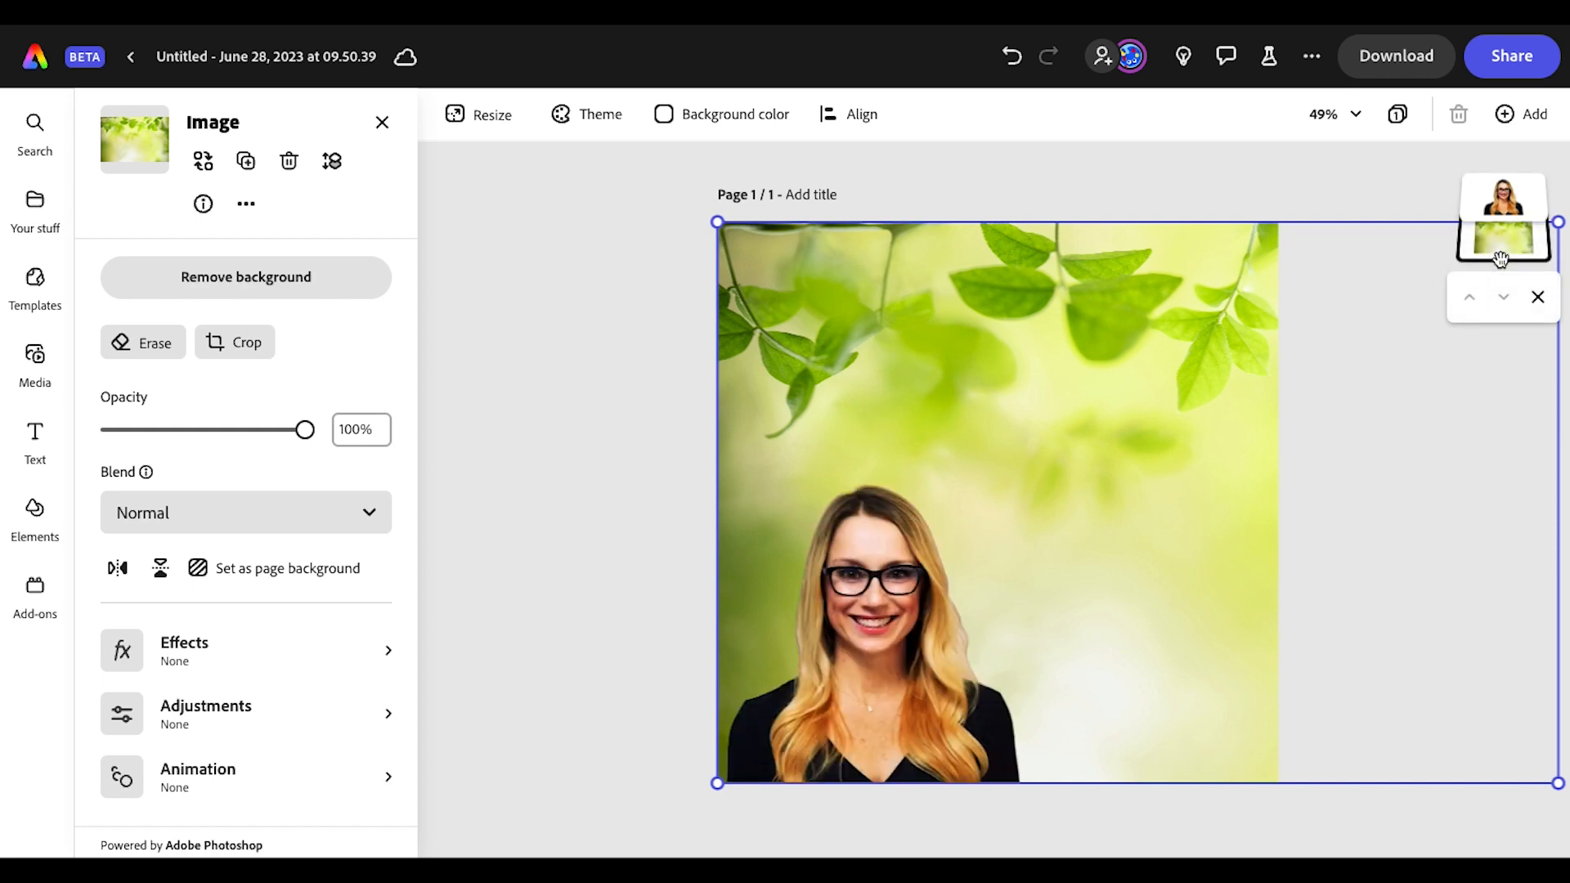
click(603, 508)
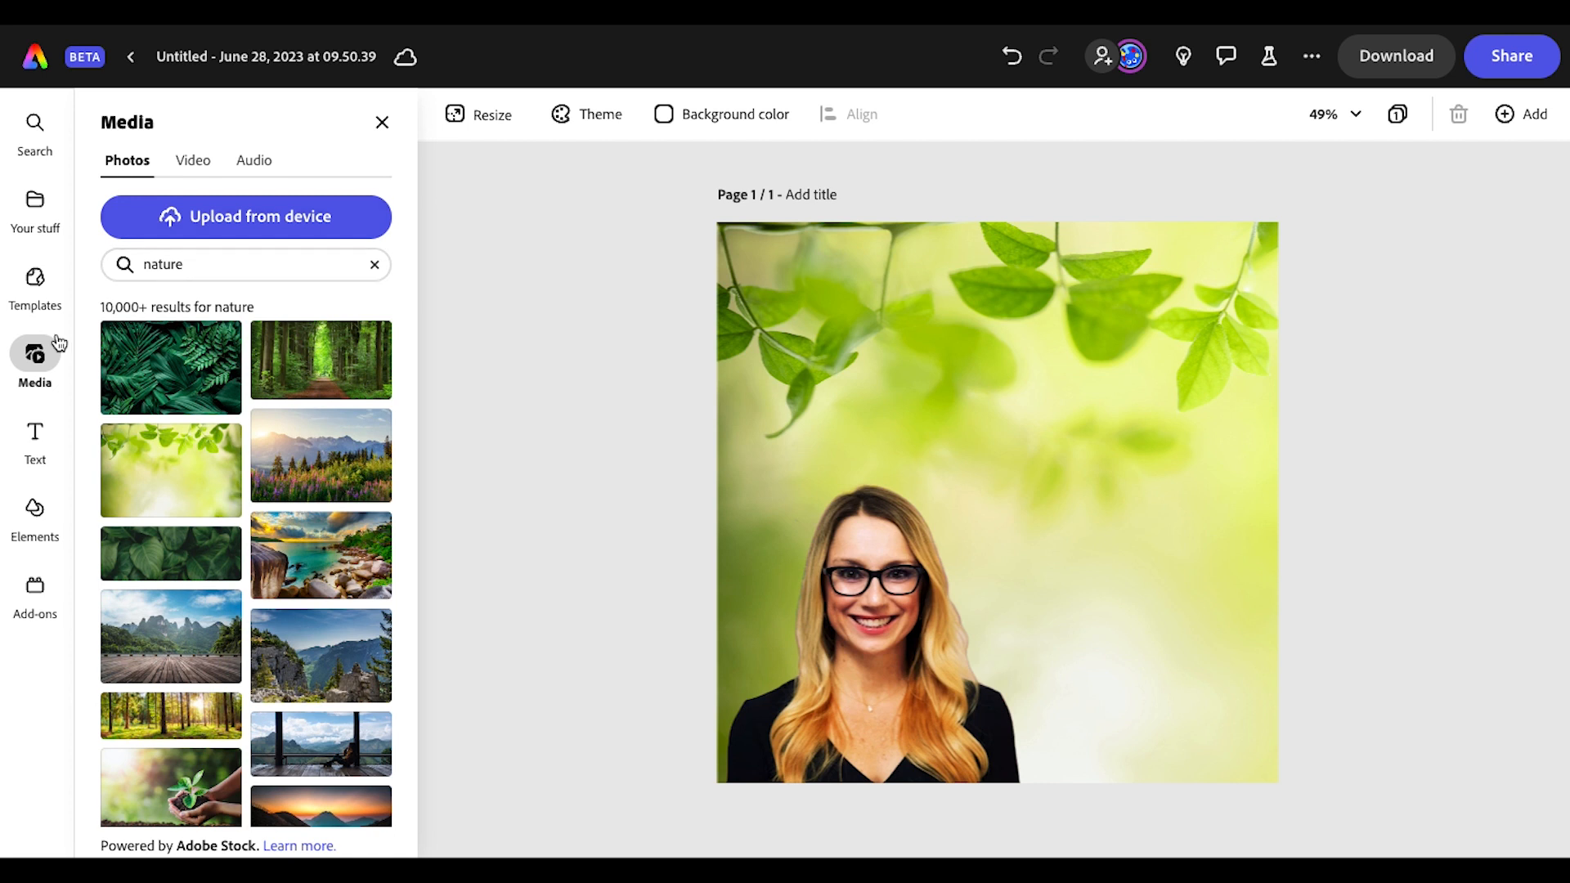
- Add the grey square shape with a black border and enlarge it over the page's upper-right area
click(45, 519)
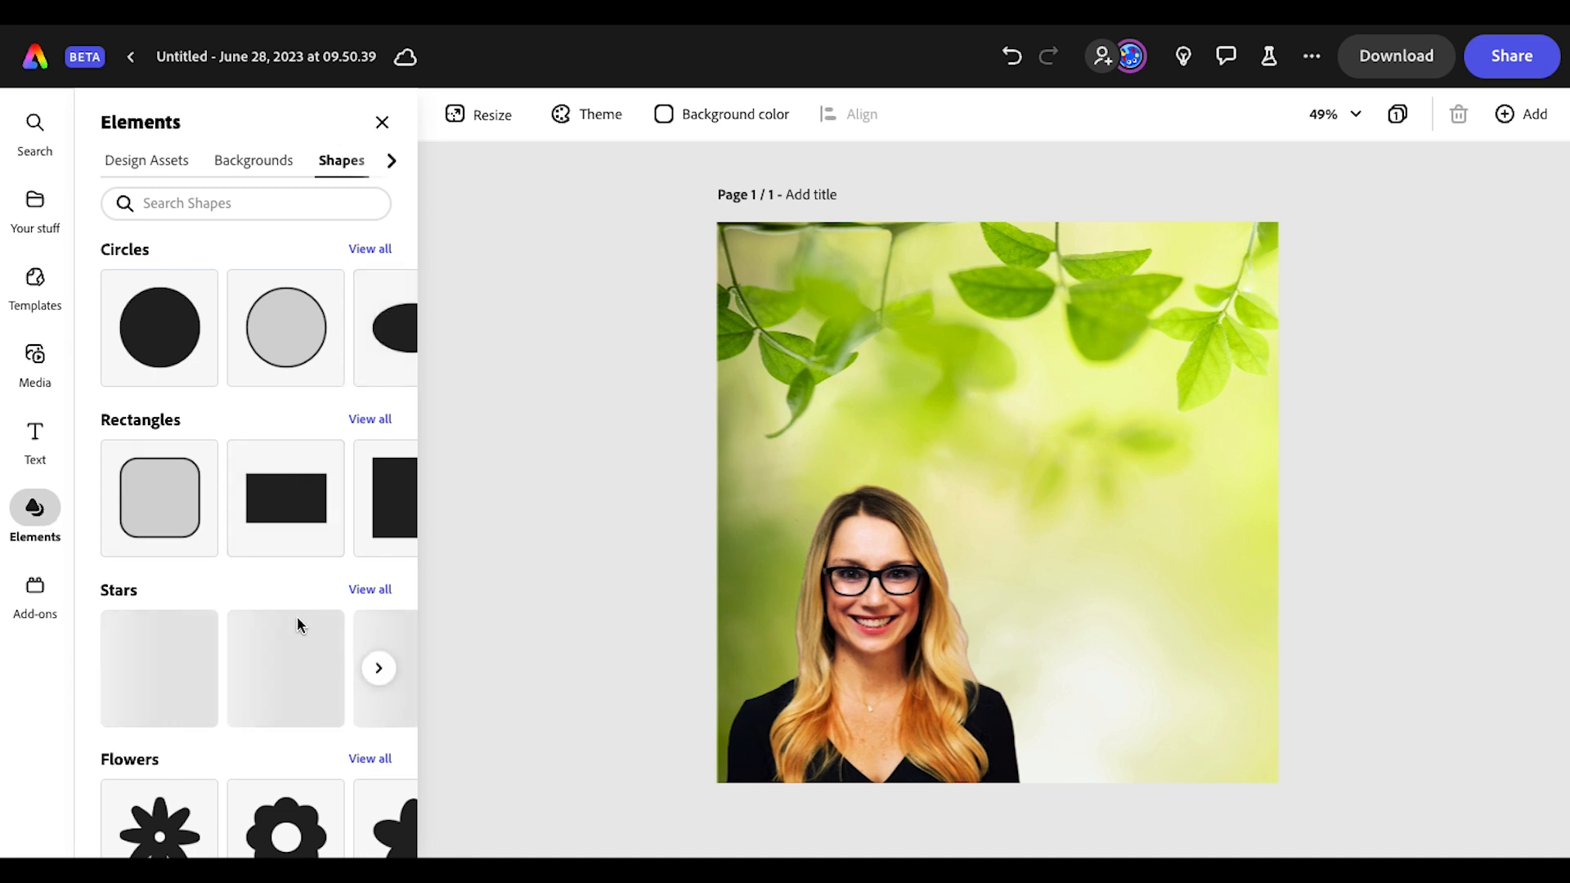
scroll(298, 524, right, 1)
scroll(298, 524, right, 2)
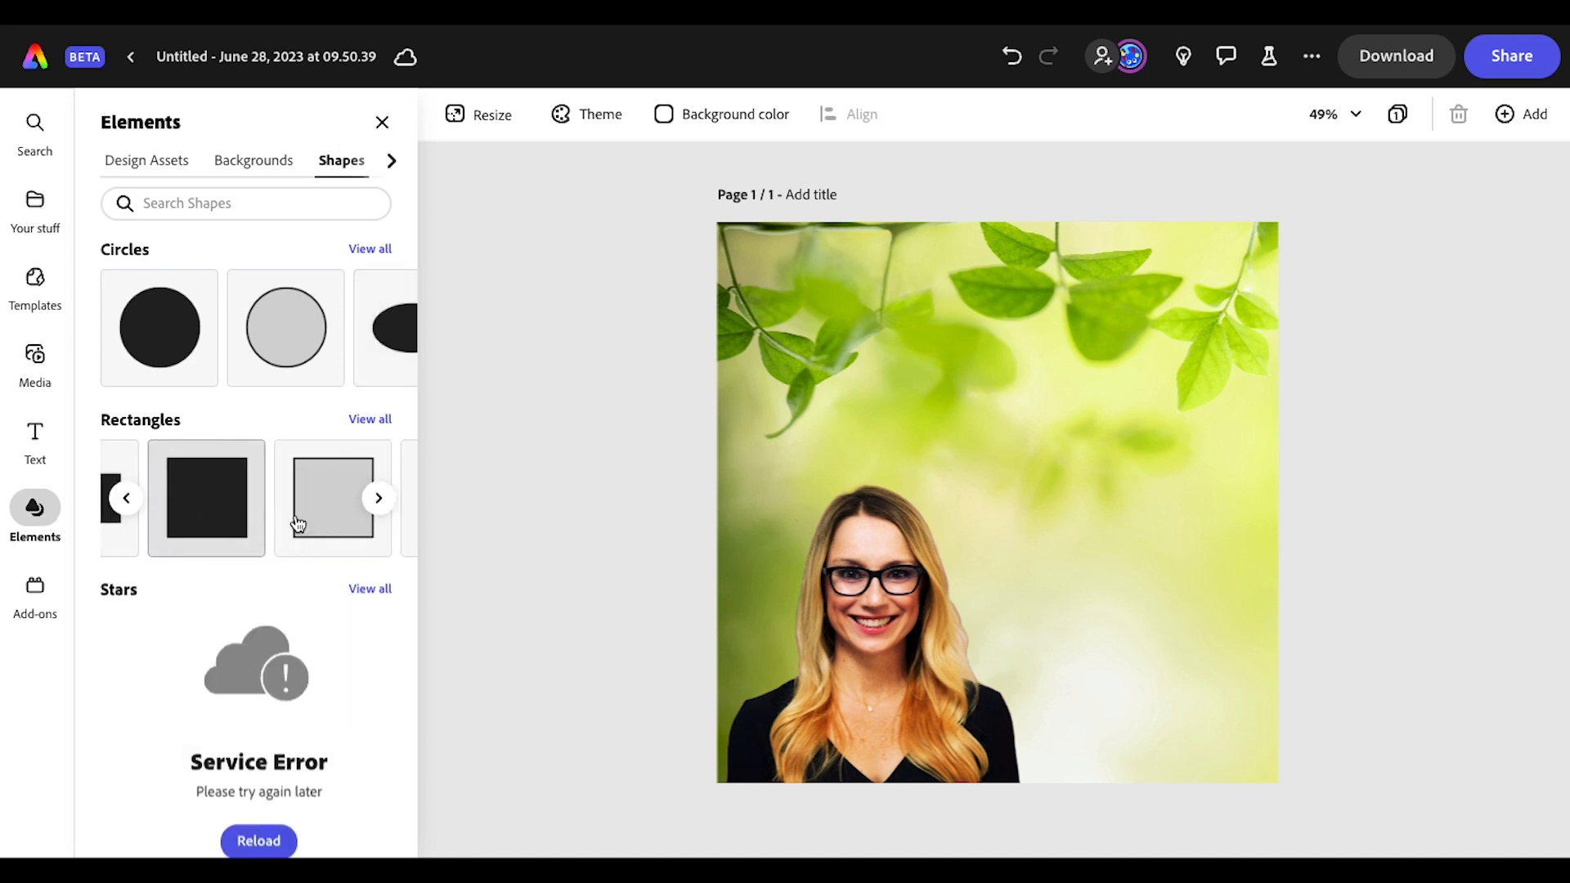
click(297, 523)
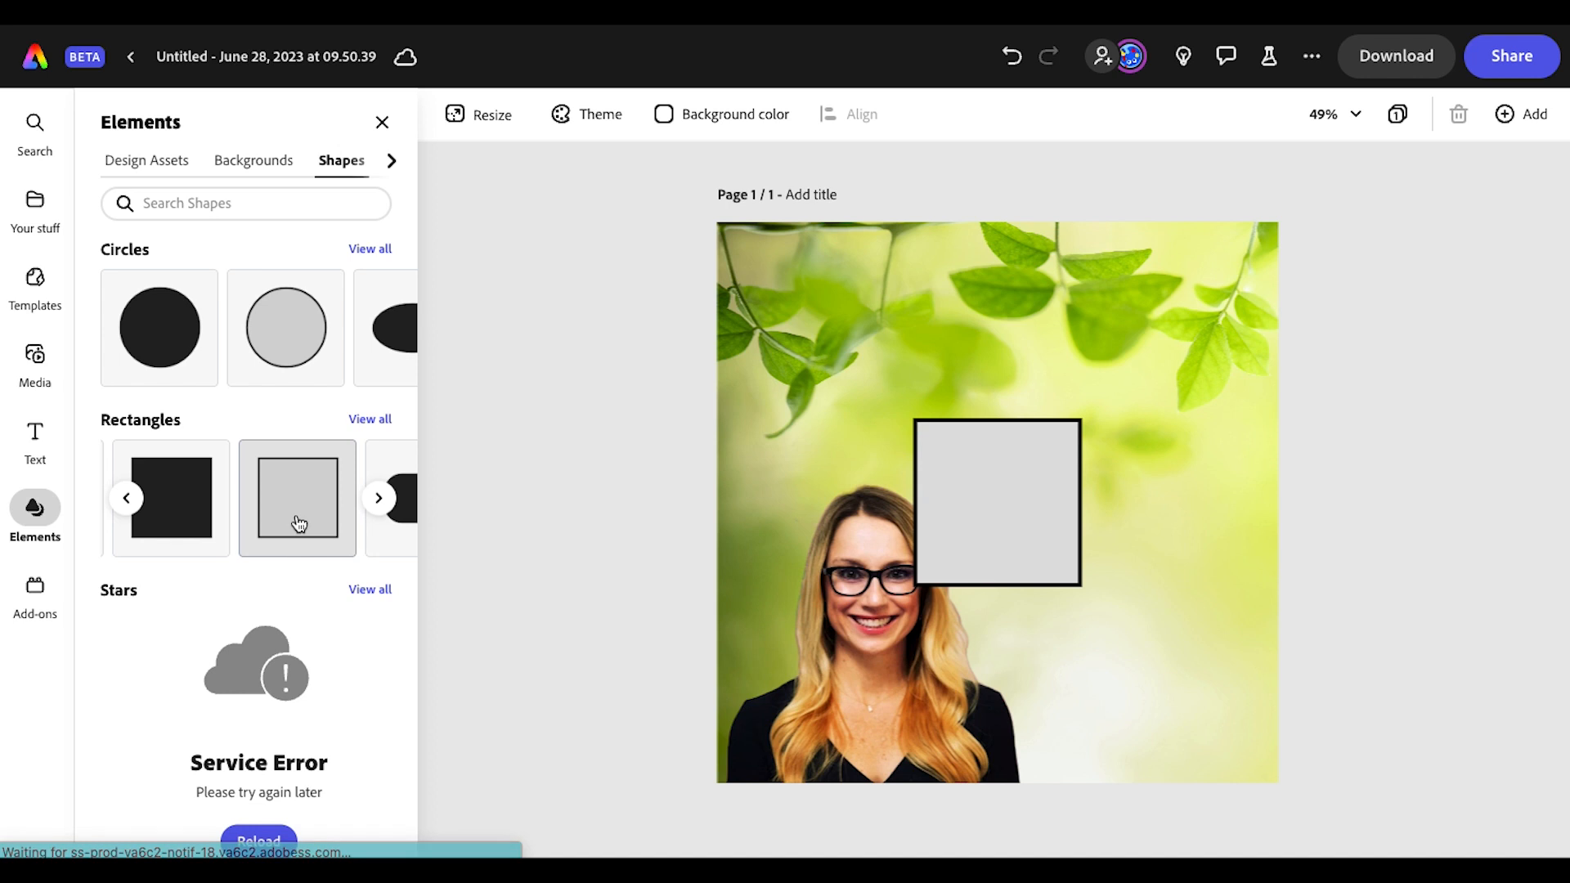
click(992, 435)
drag(1083, 418, 1265, 244)
drag(916, 584, 790, 703)
mouse_move(1062, 487)
mouse_down()
mouse_move(1068, 532)
mouse_move(1065, 509)
mouse_up()
drag(794, 730, 867, 664)
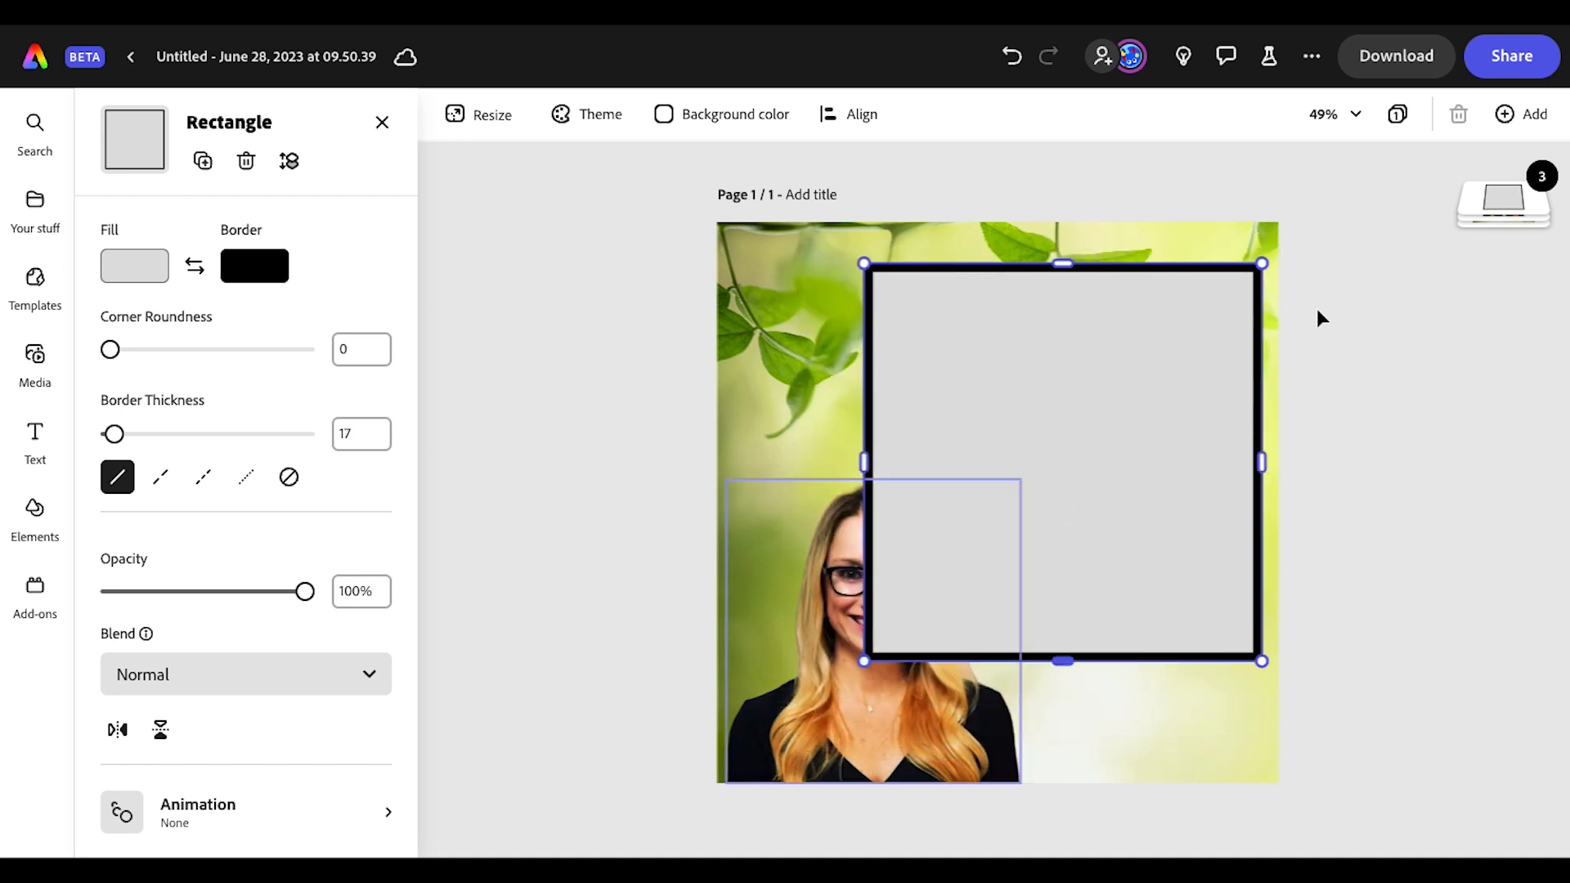
- Move the bordered rectangle's layer behind the headshot and reshape it into a slightly narrower, upright box
click(1512, 199)
drag(1511, 199, 1511, 239)
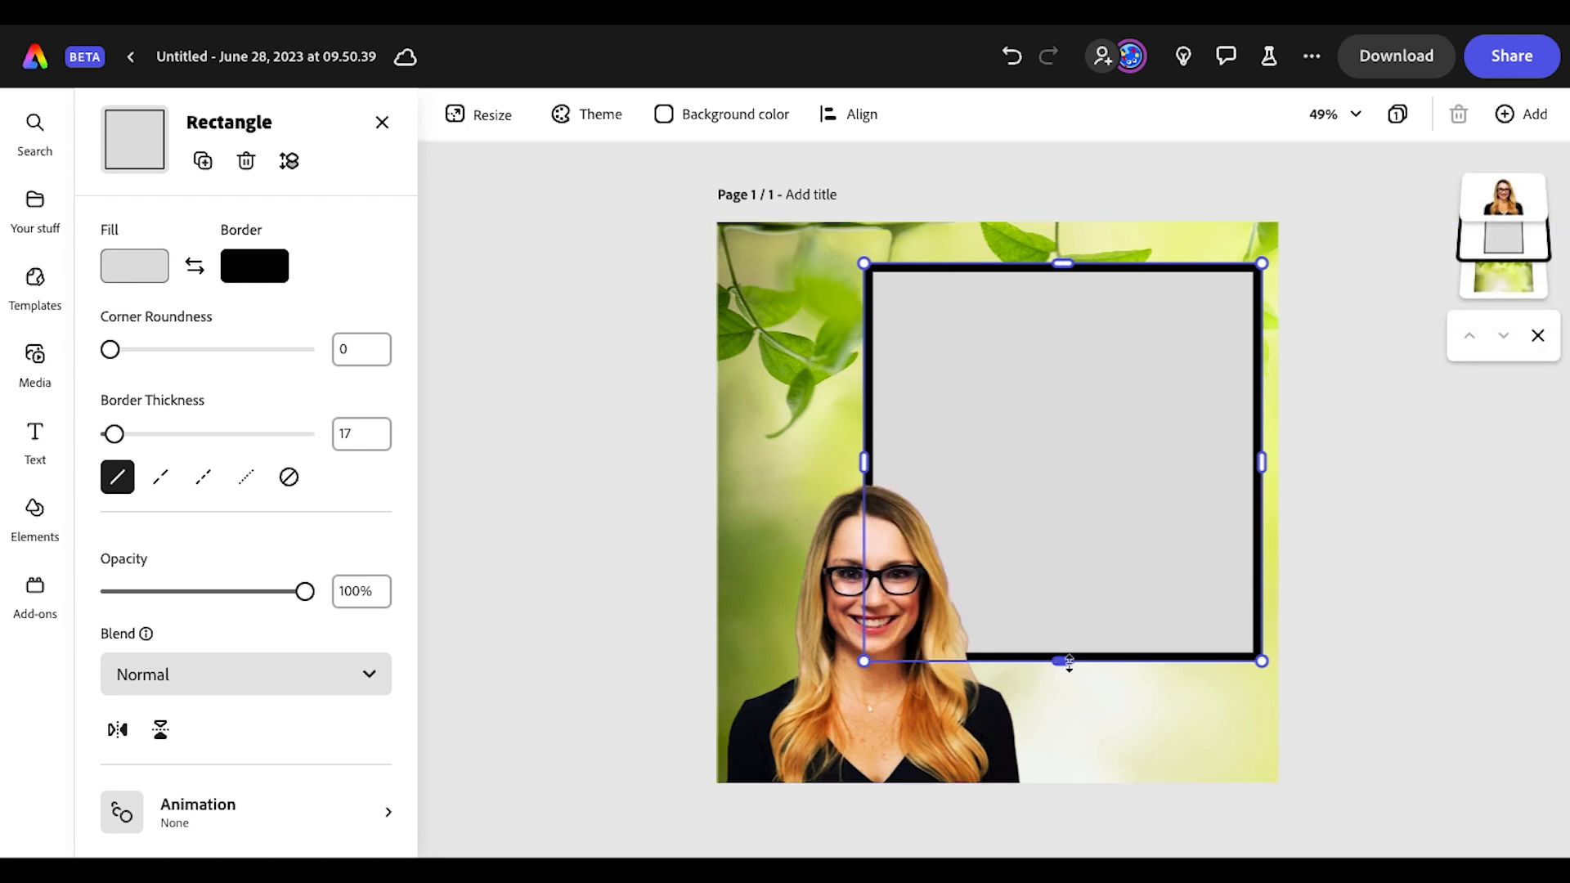
drag(1063, 660, 1063, 718)
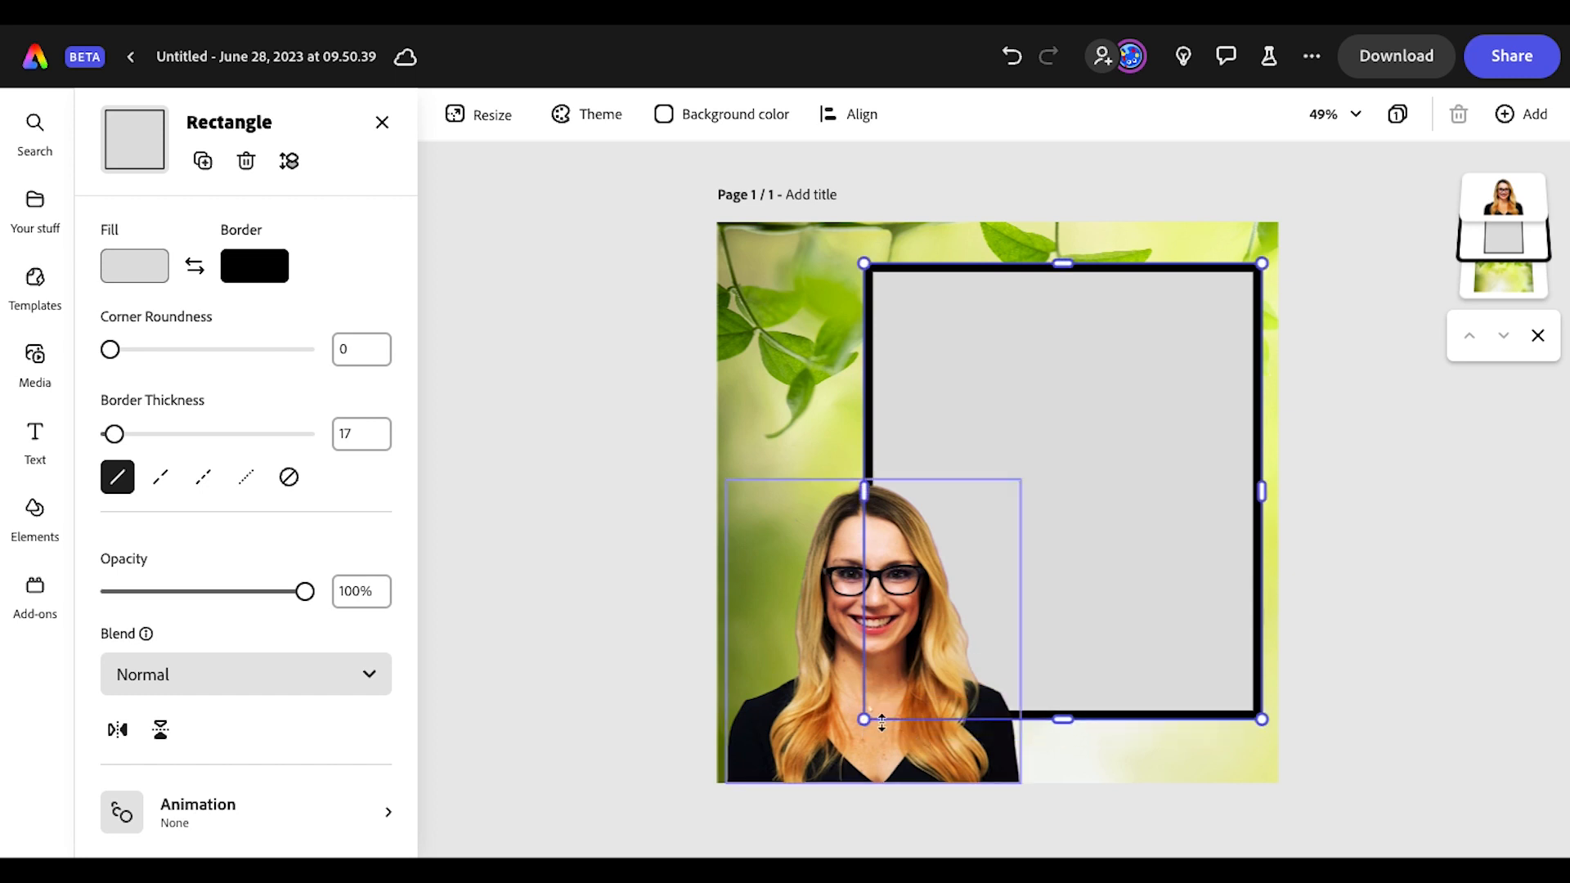
drag(863, 720, 911, 665)
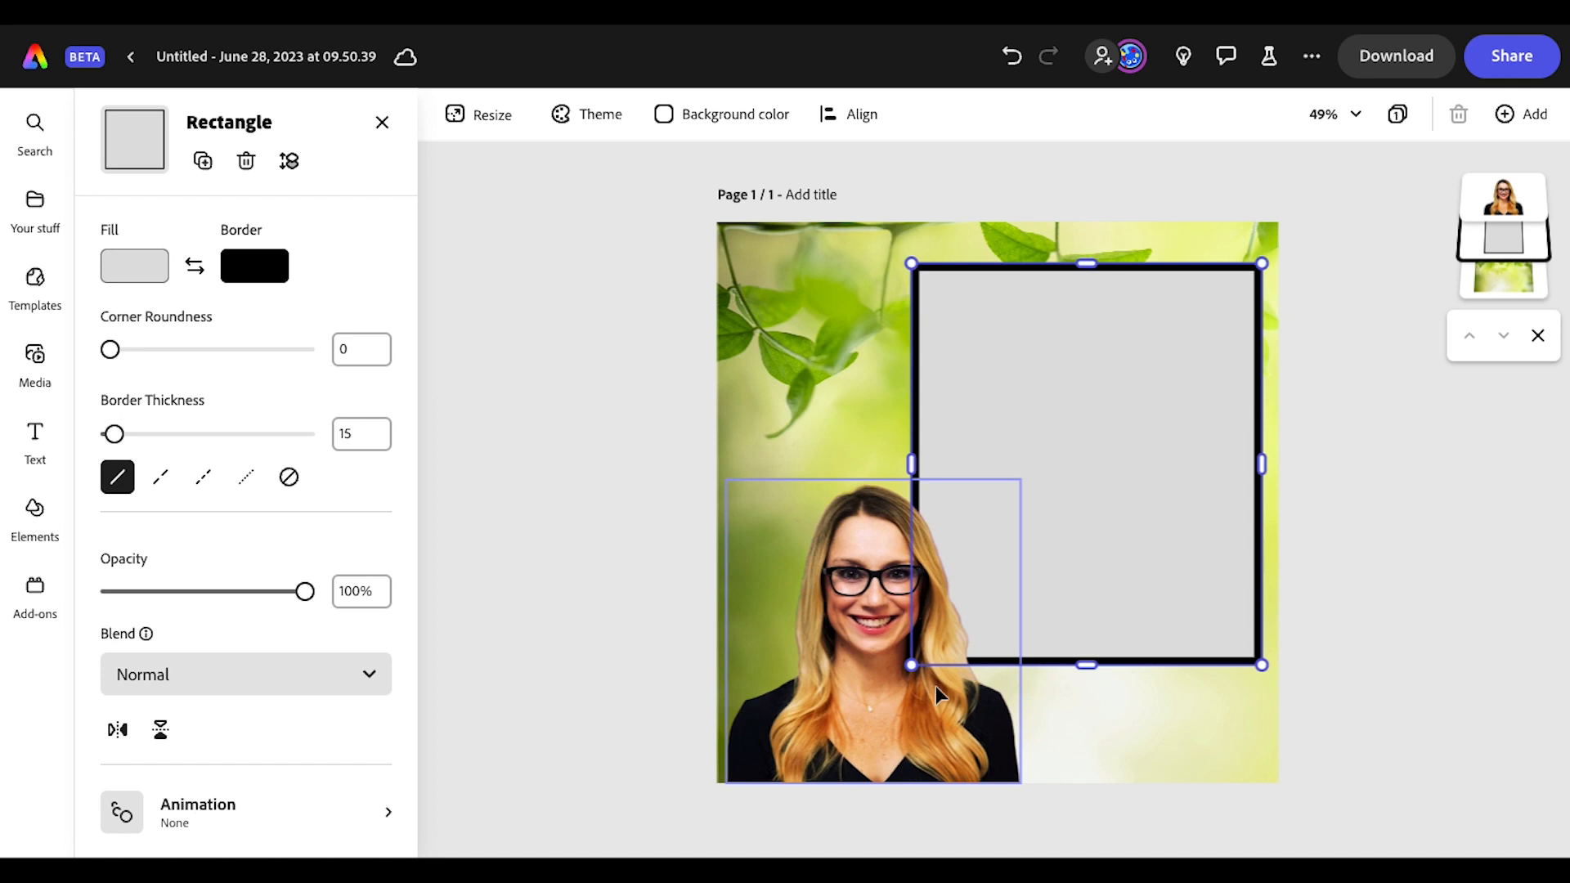
click(581, 446)
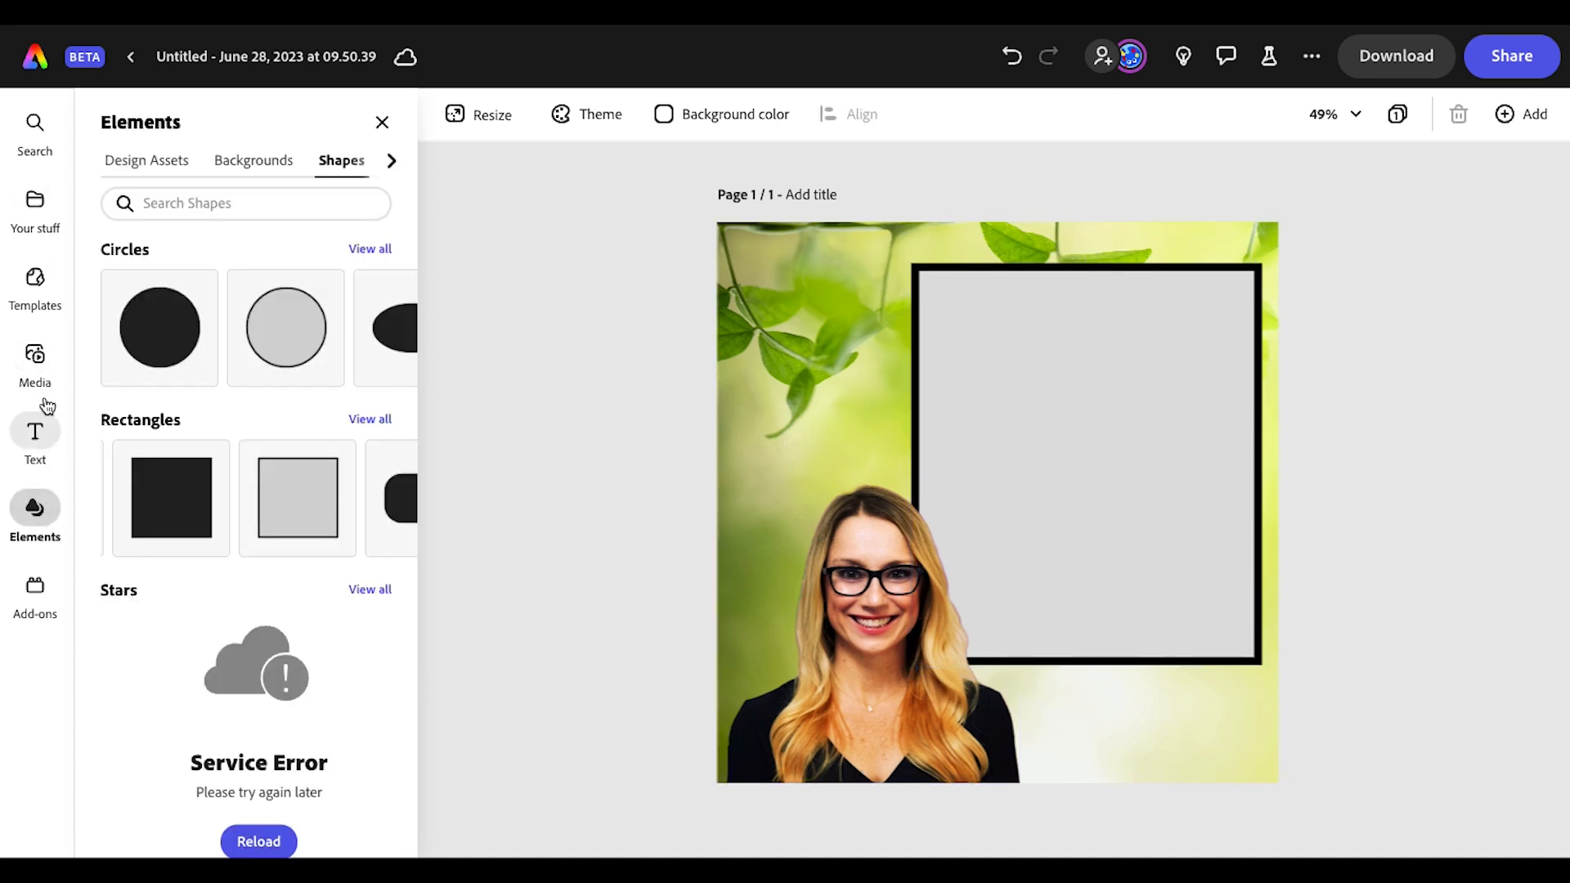
- Add a text box in the upper part of the grey rectangle and enlarge its text to size 146
click(31, 438)
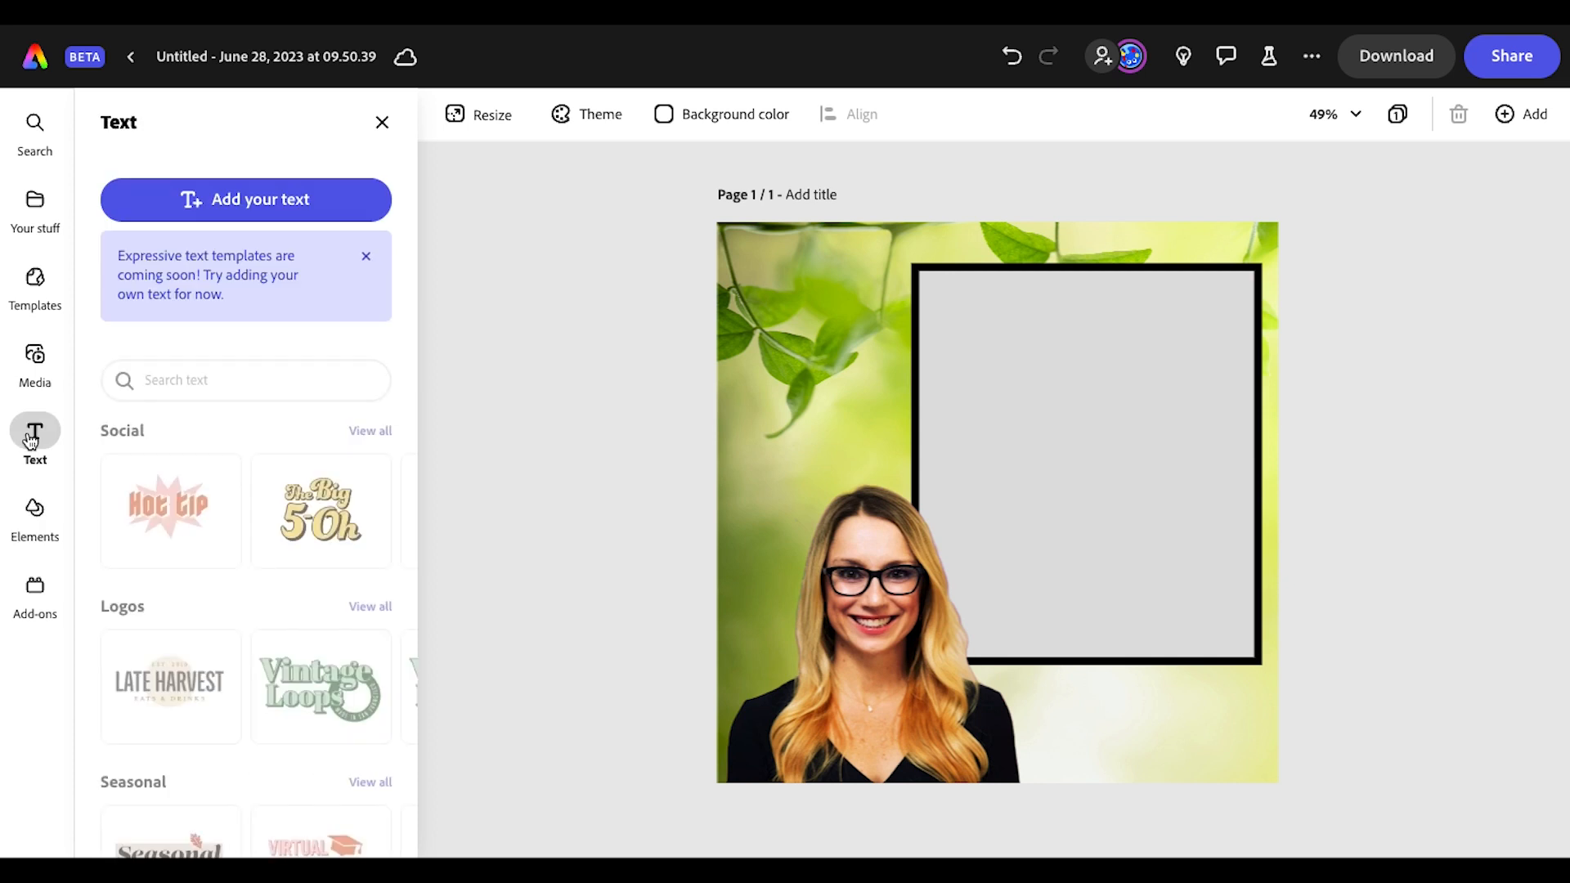
click(246, 201)
drag(1023, 431, 1068, 301)
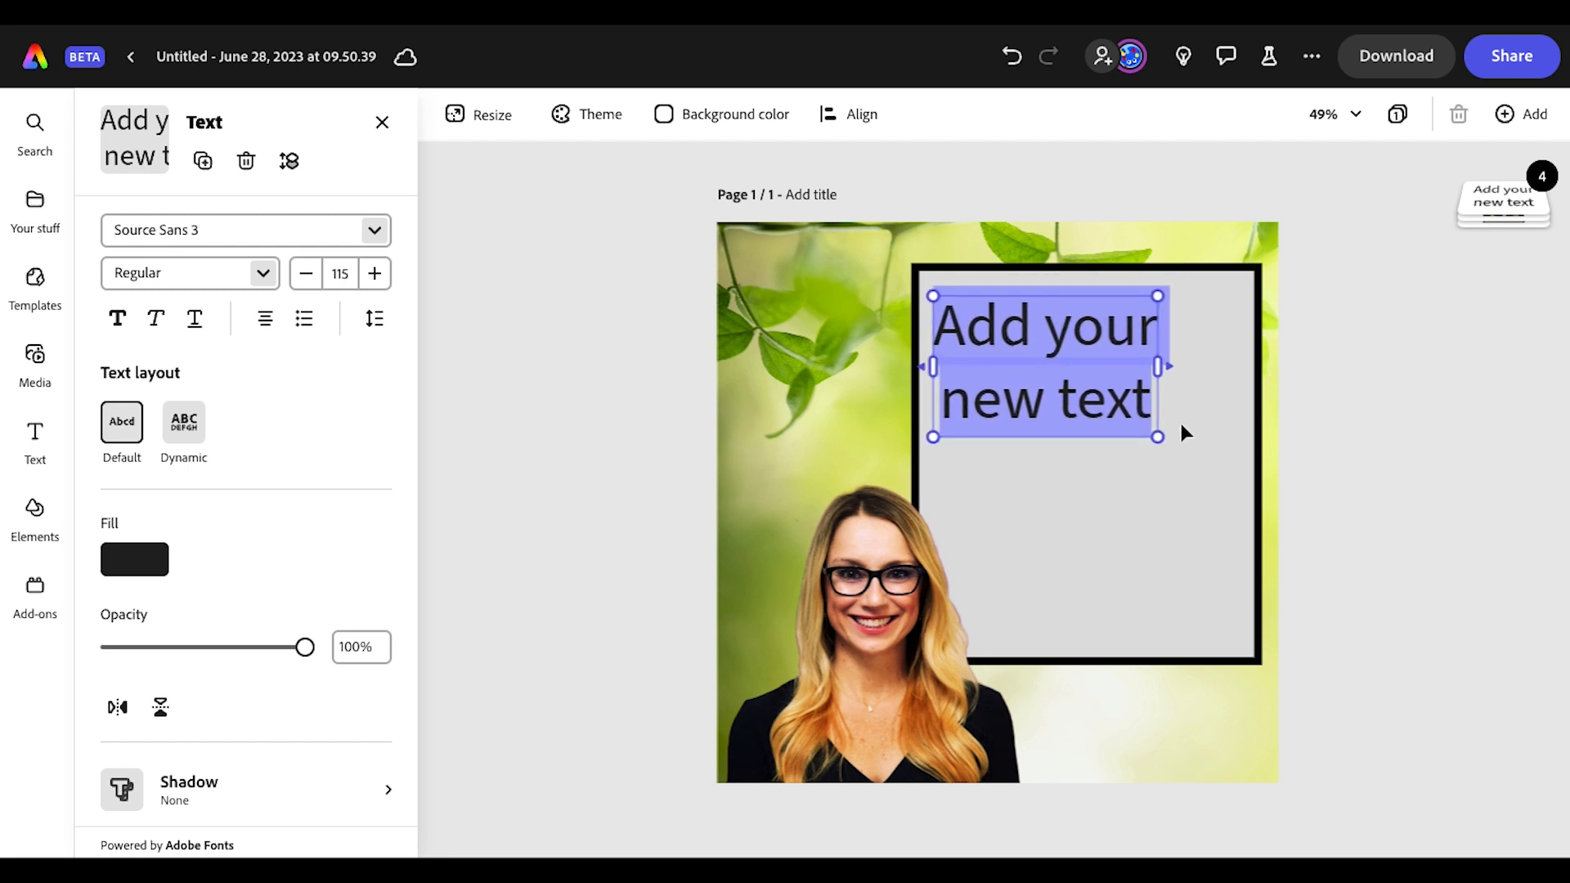
drag(1157, 439, 1218, 579)
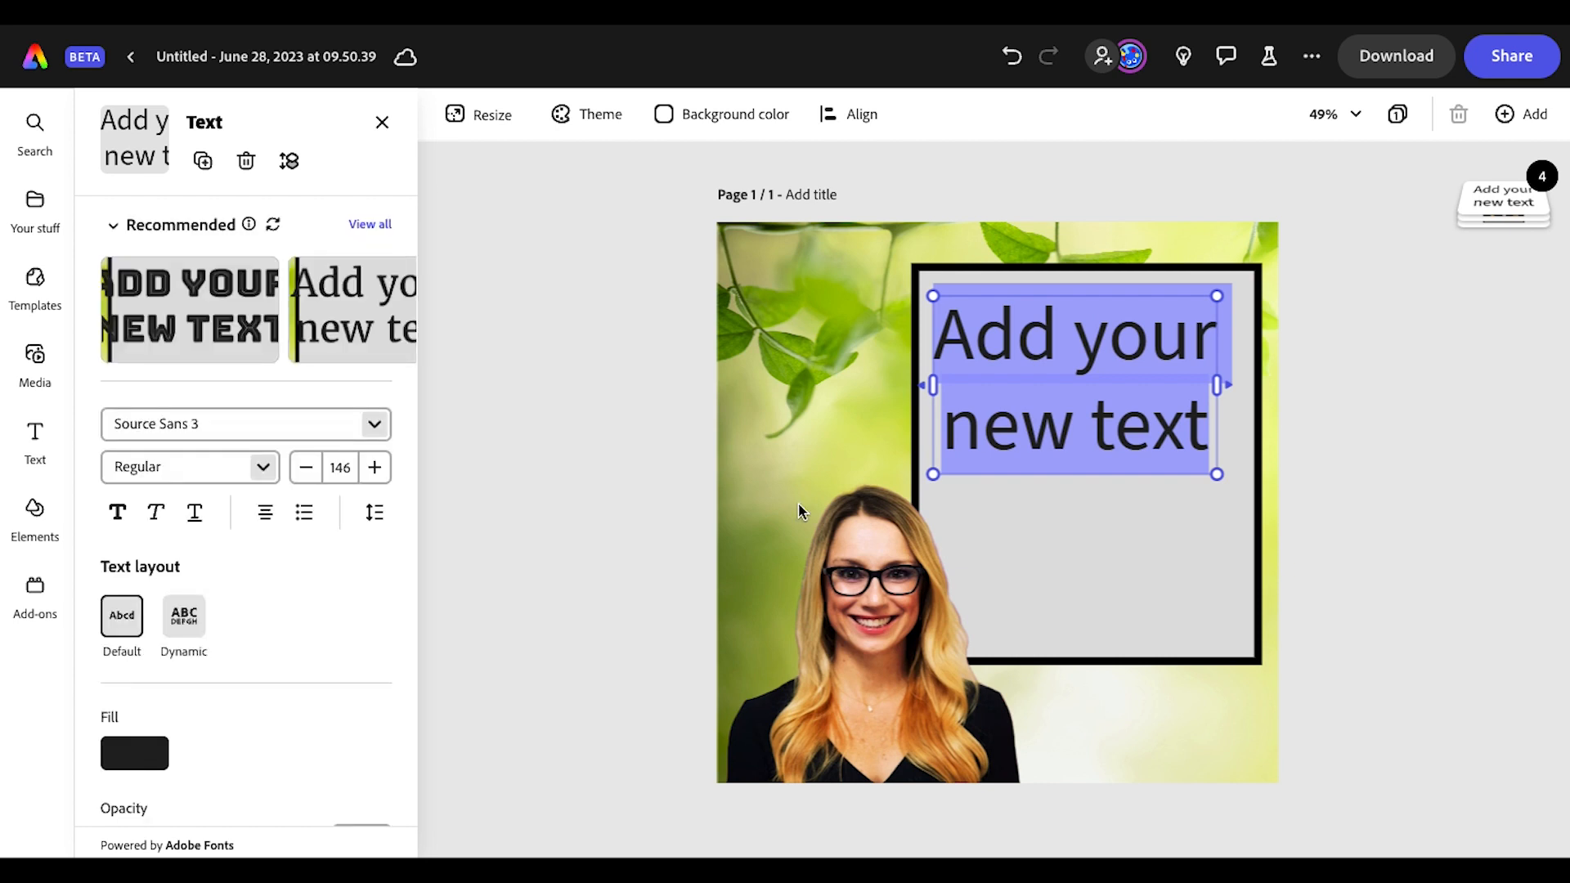
- Replace the placeholder with "My goal is to... by... I will know I am successful if...", scale it to size 63, and fit it inside the rectangle
text(My goal is to... by... I will know I am successful if...)
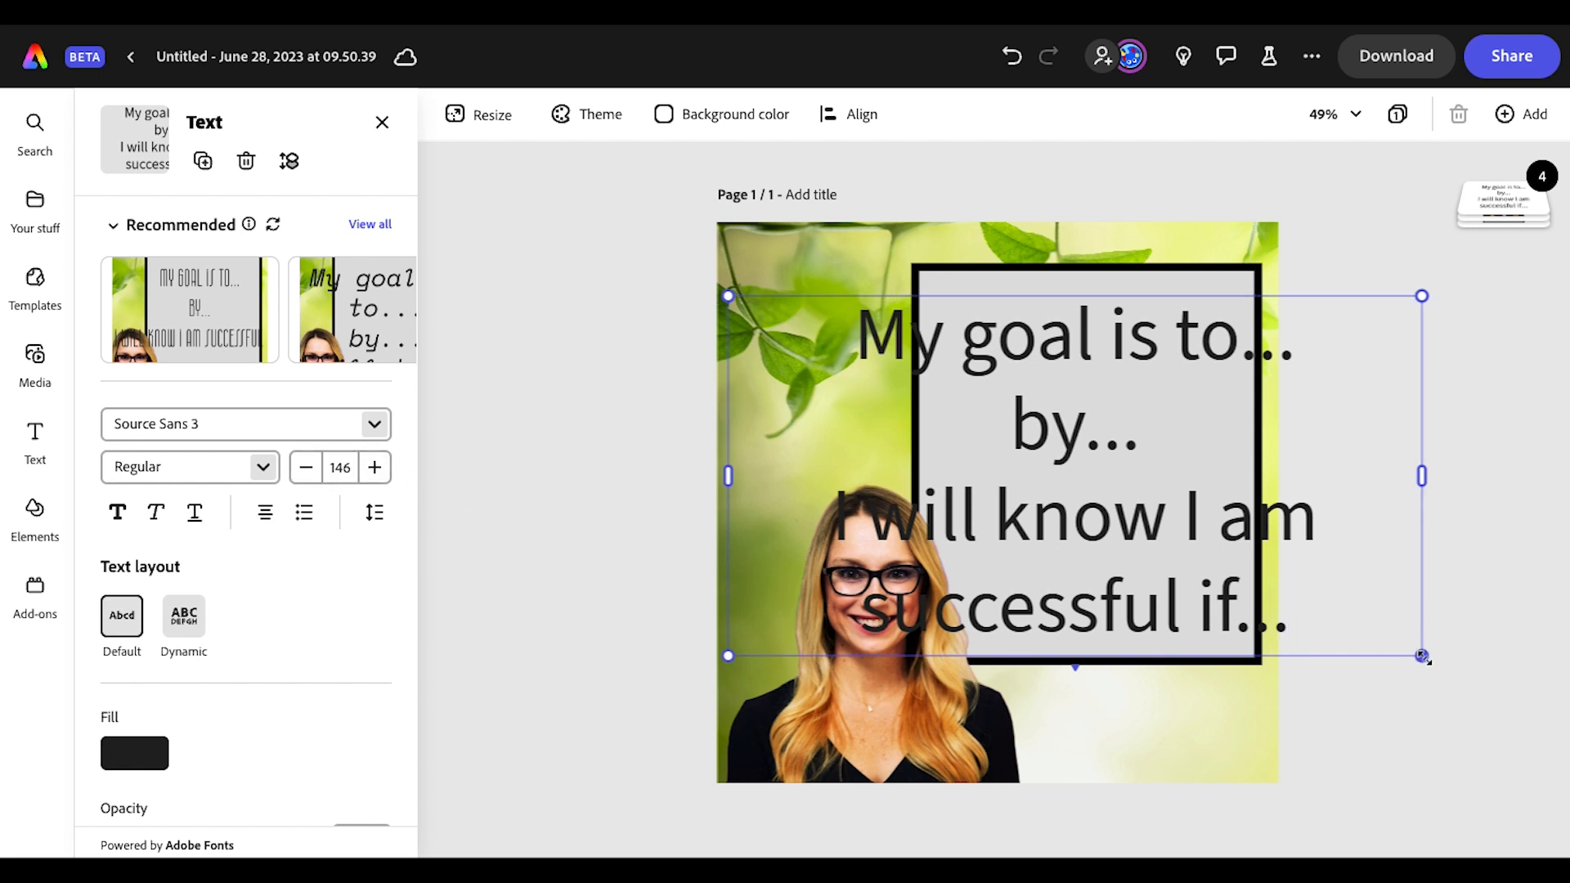
drag(1410, 661, 1027, 490)
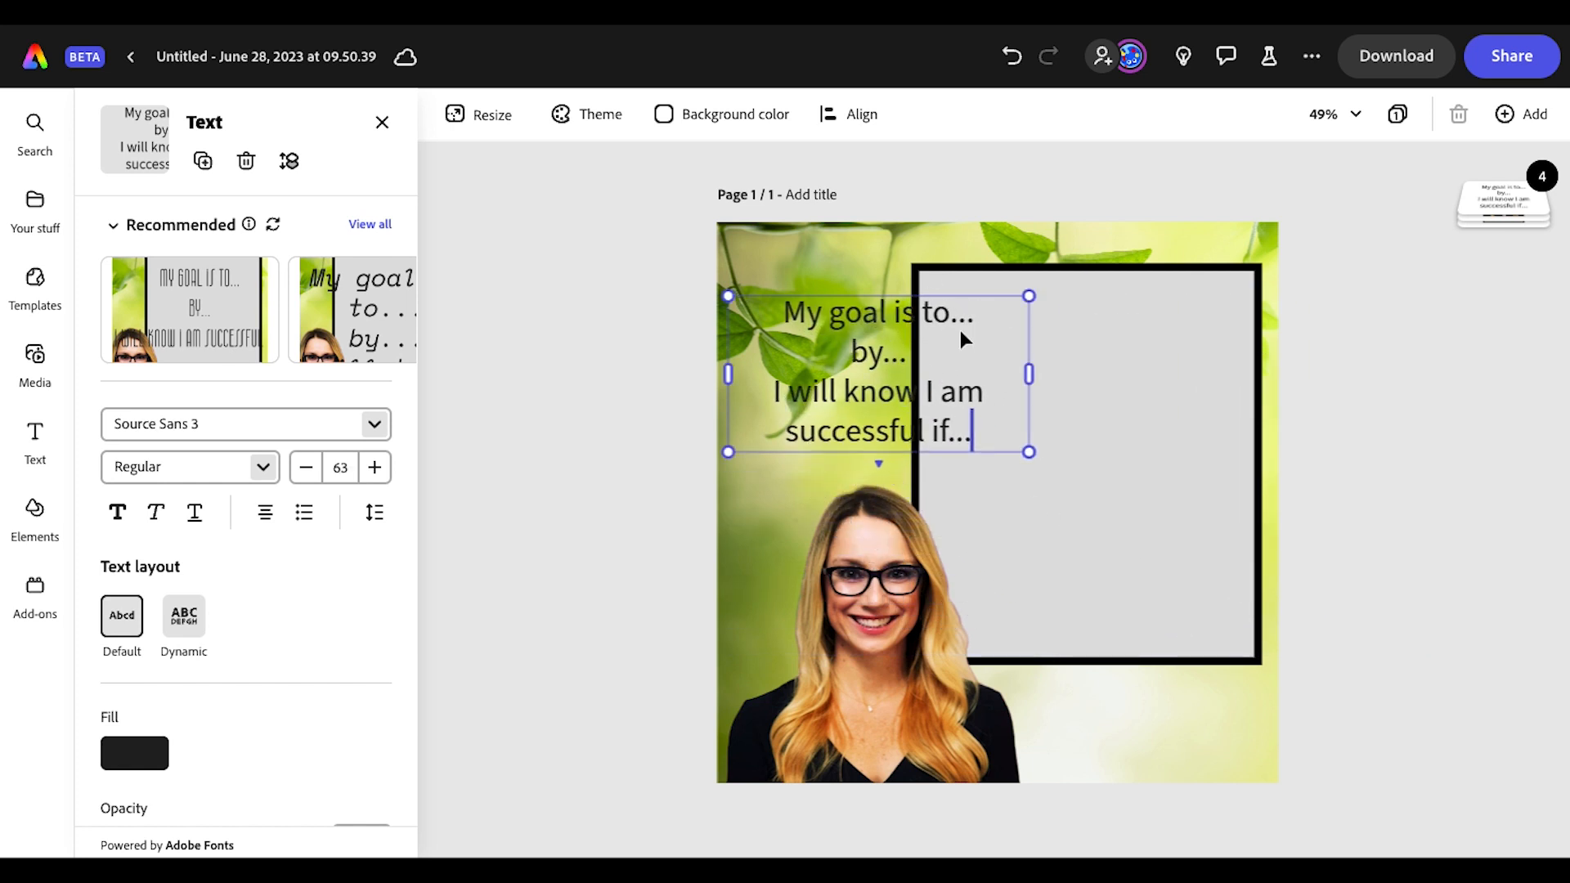
drag(952, 291, 1163, 288)
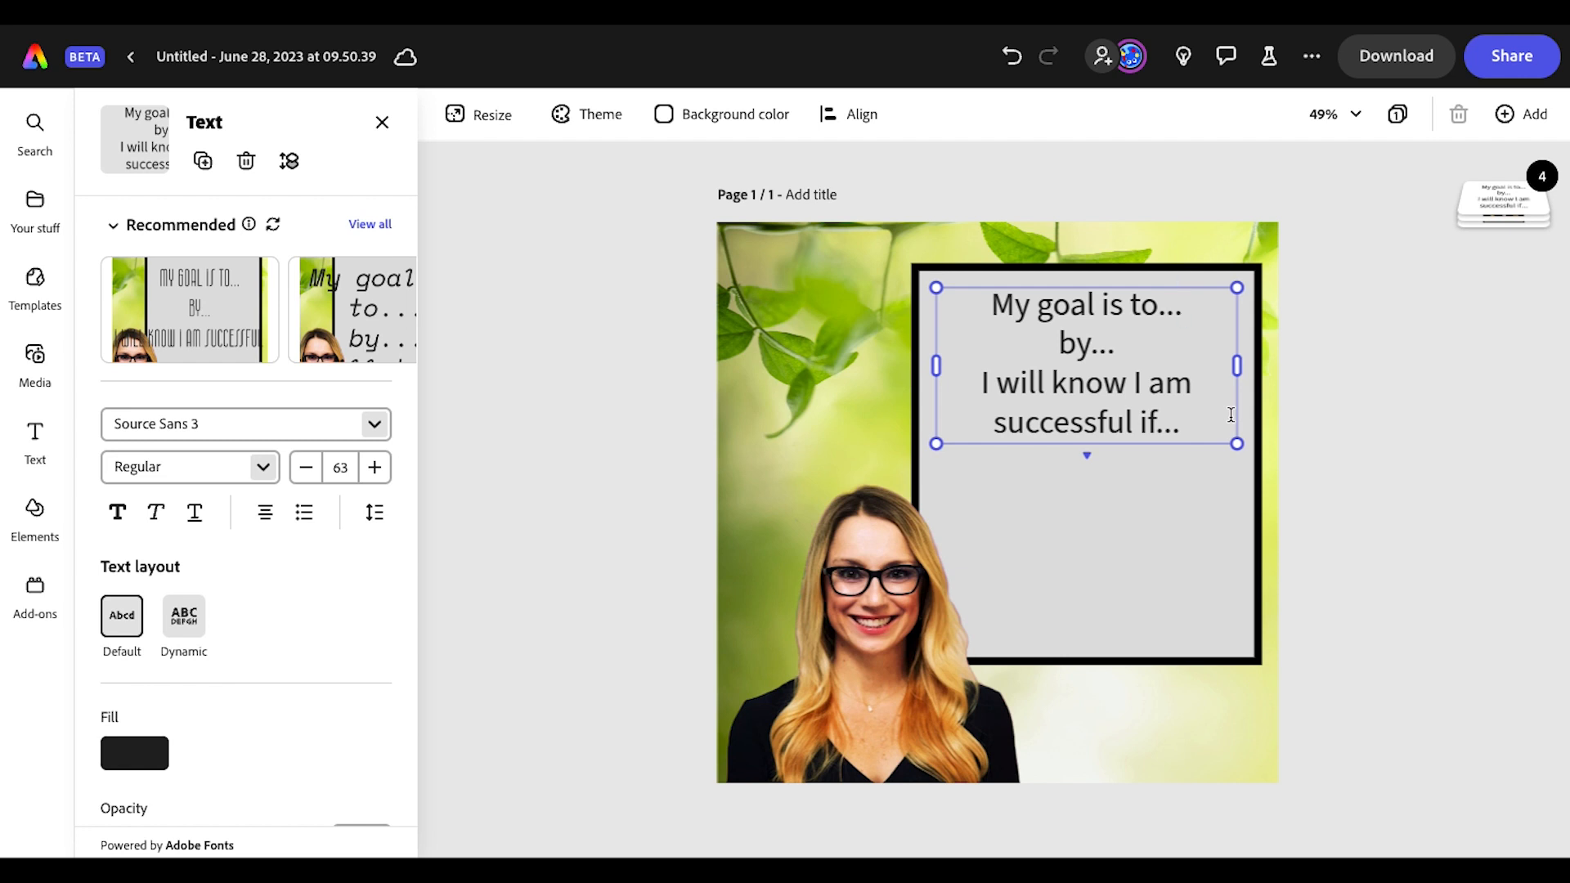
- Replace the ellipsis after "My goal is to" with "learn 10 new idioms"
key(BackSpace)
key(BackSpace)
key(BackSpace)
text(learn 10)
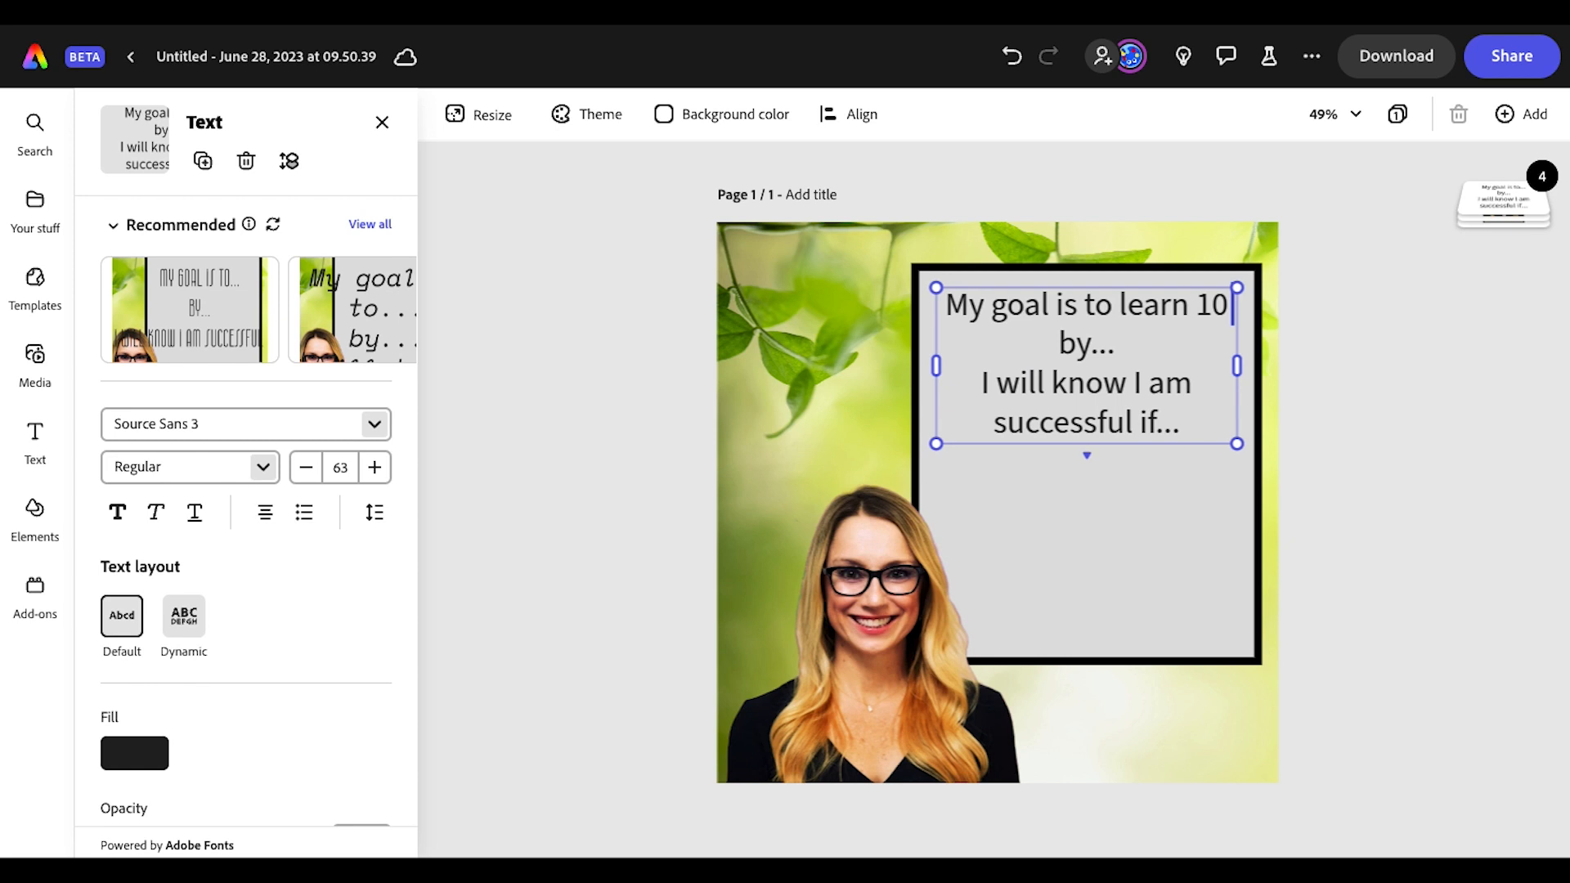
text( new idions)
key(BackSpace)
key(BackSpace)
text(ms)
- Replace the ellipsis after "by" with "next Friday"
drag(1115, 394, 1093, 399)
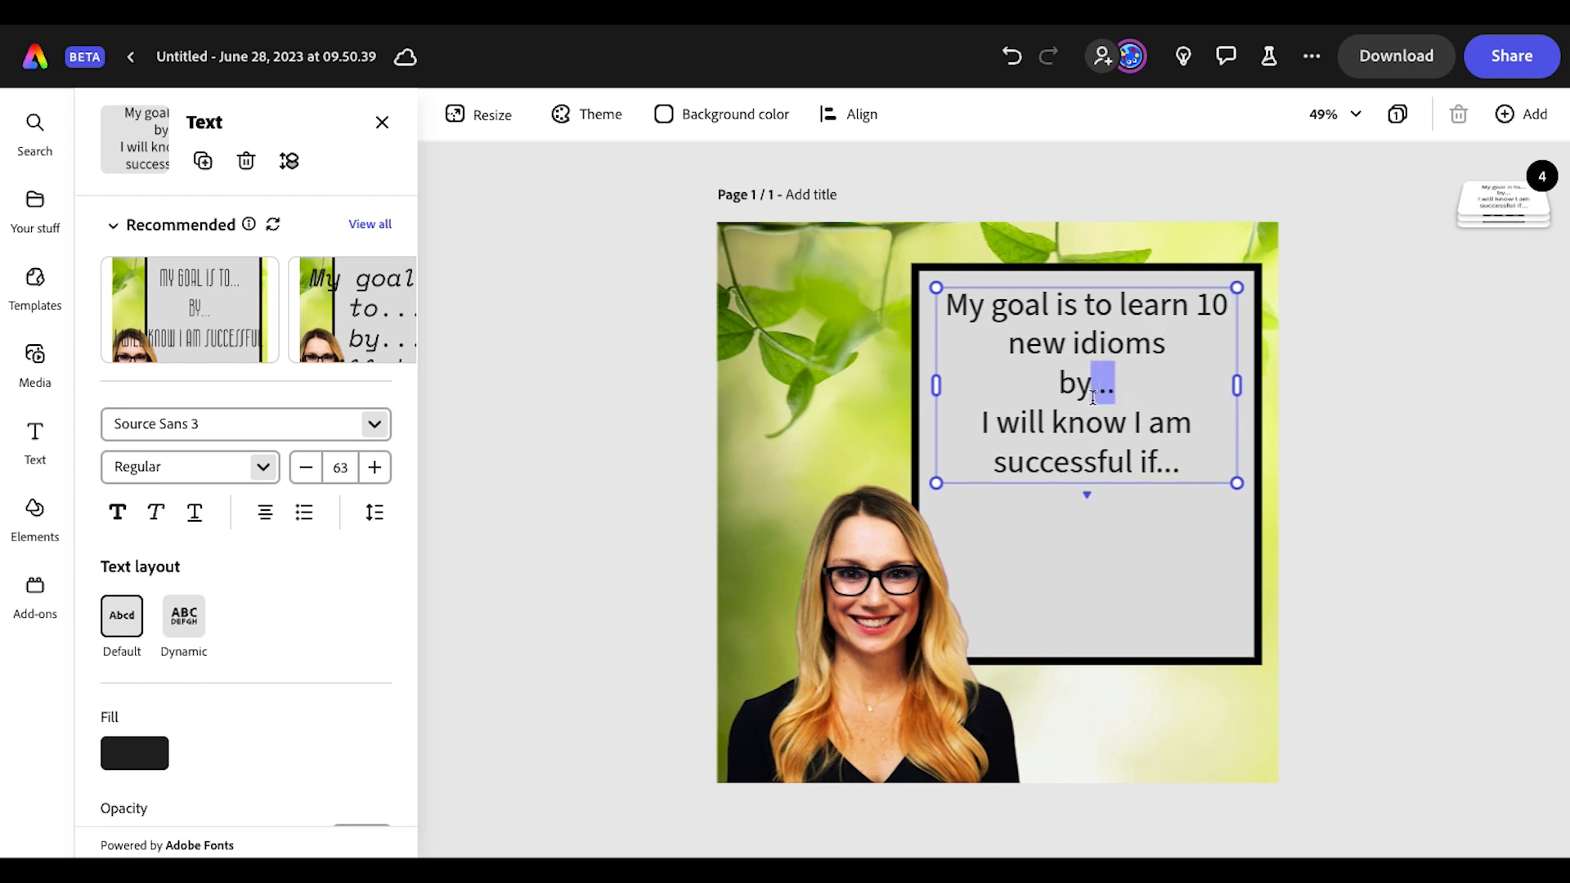
text(bext)
key(BackSpace)
key(BackSpace)
key(BackSpace)
key(BackSpace)
text(next Friday)
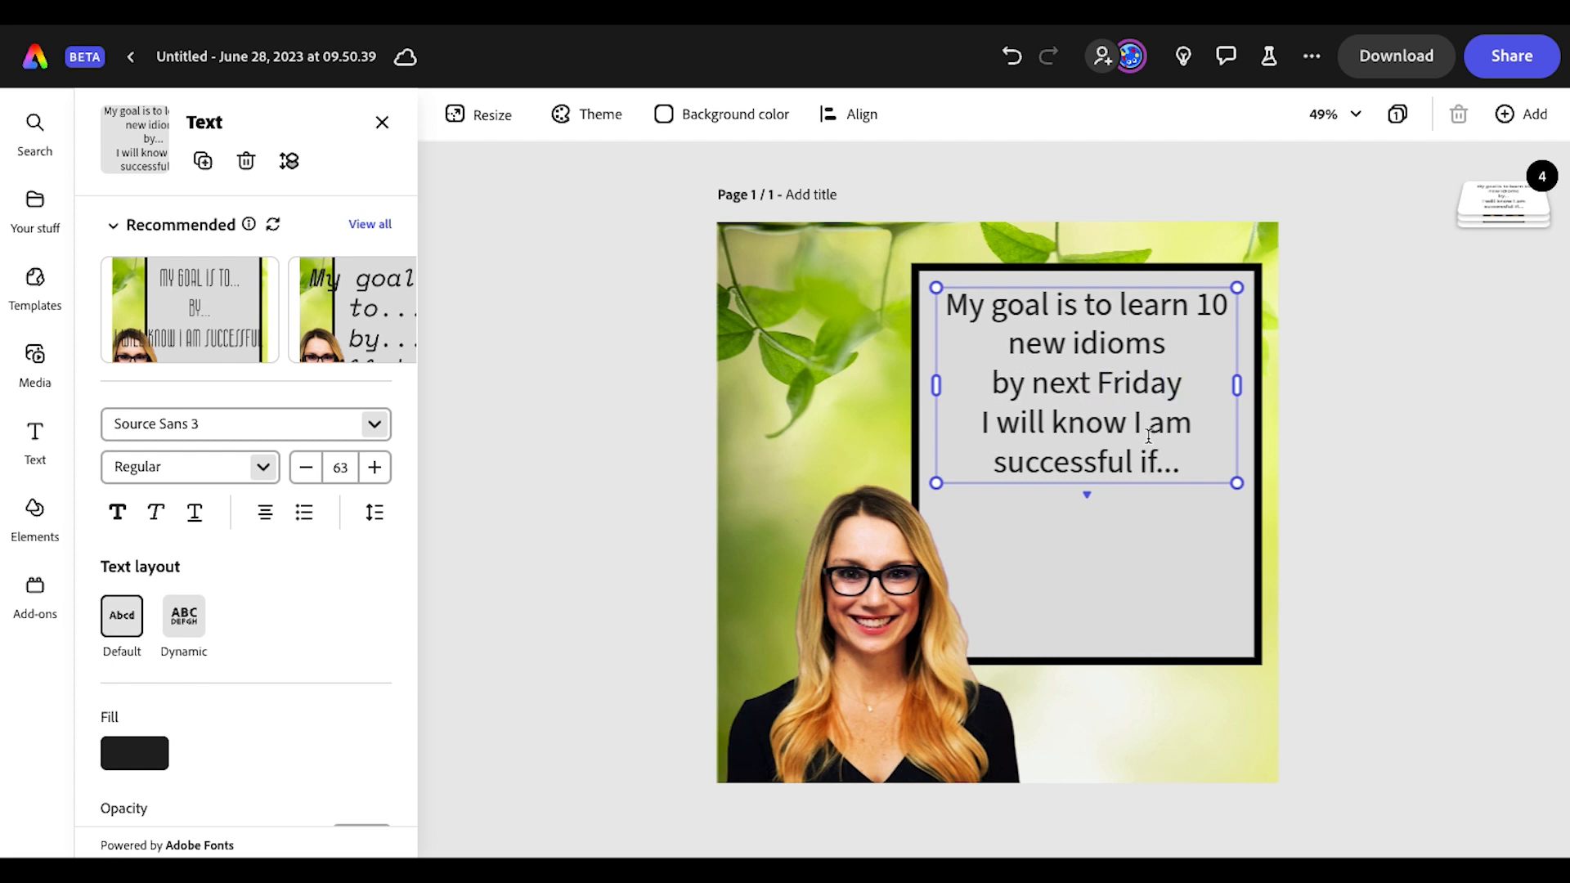
- End the "next Friday" line with a period and replace the last ellipsis with "I can explain the meaning of these idions to my classmates."
text(.)
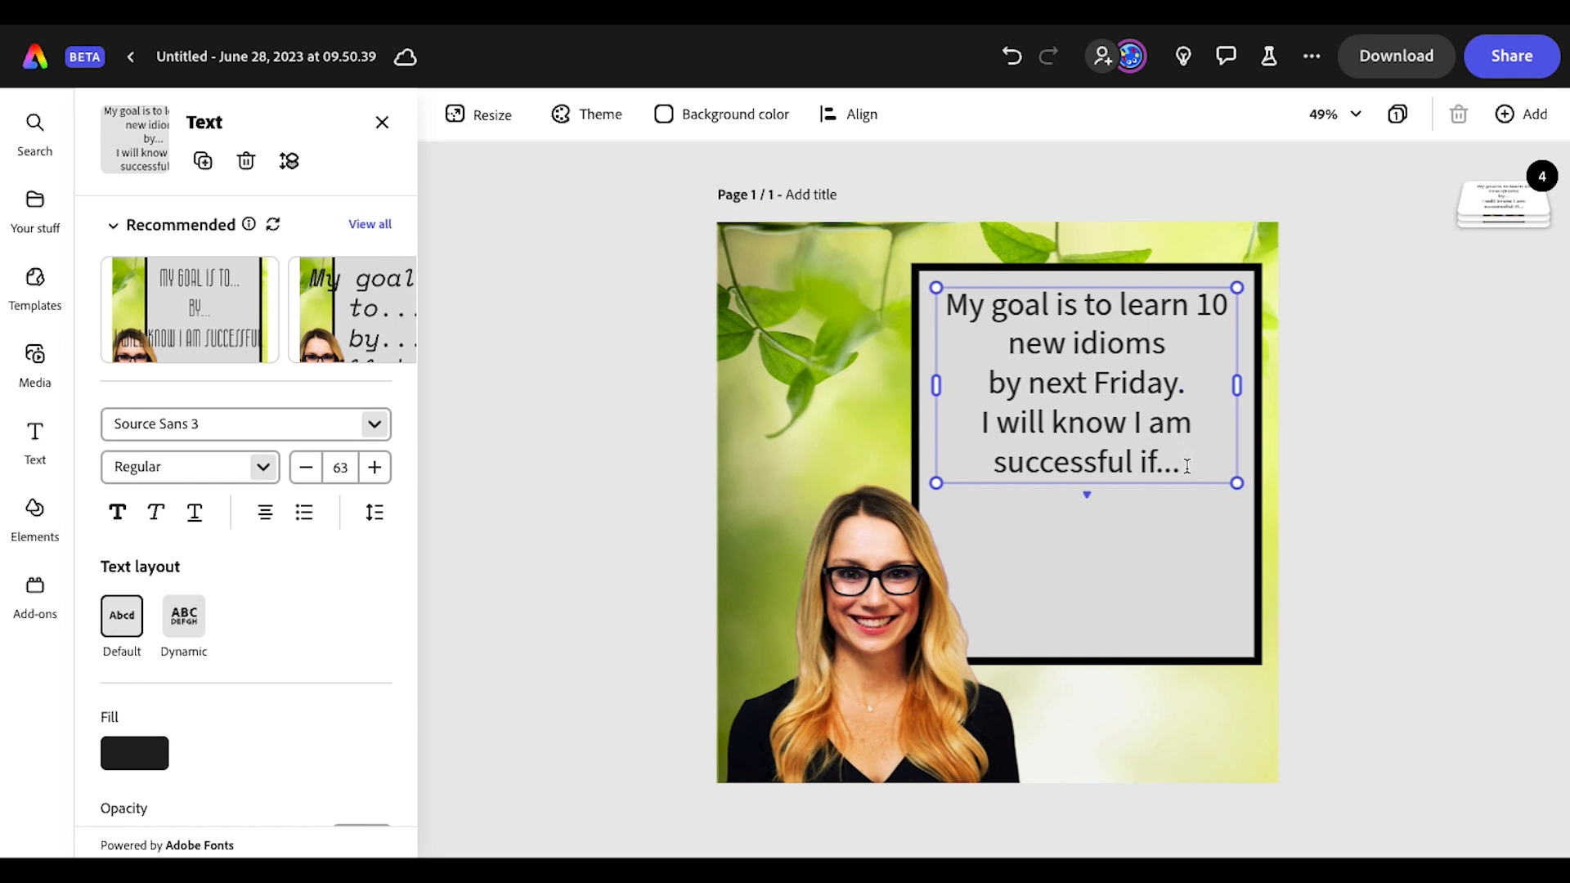
drag(1187, 466, 1155, 465)
text(I can)
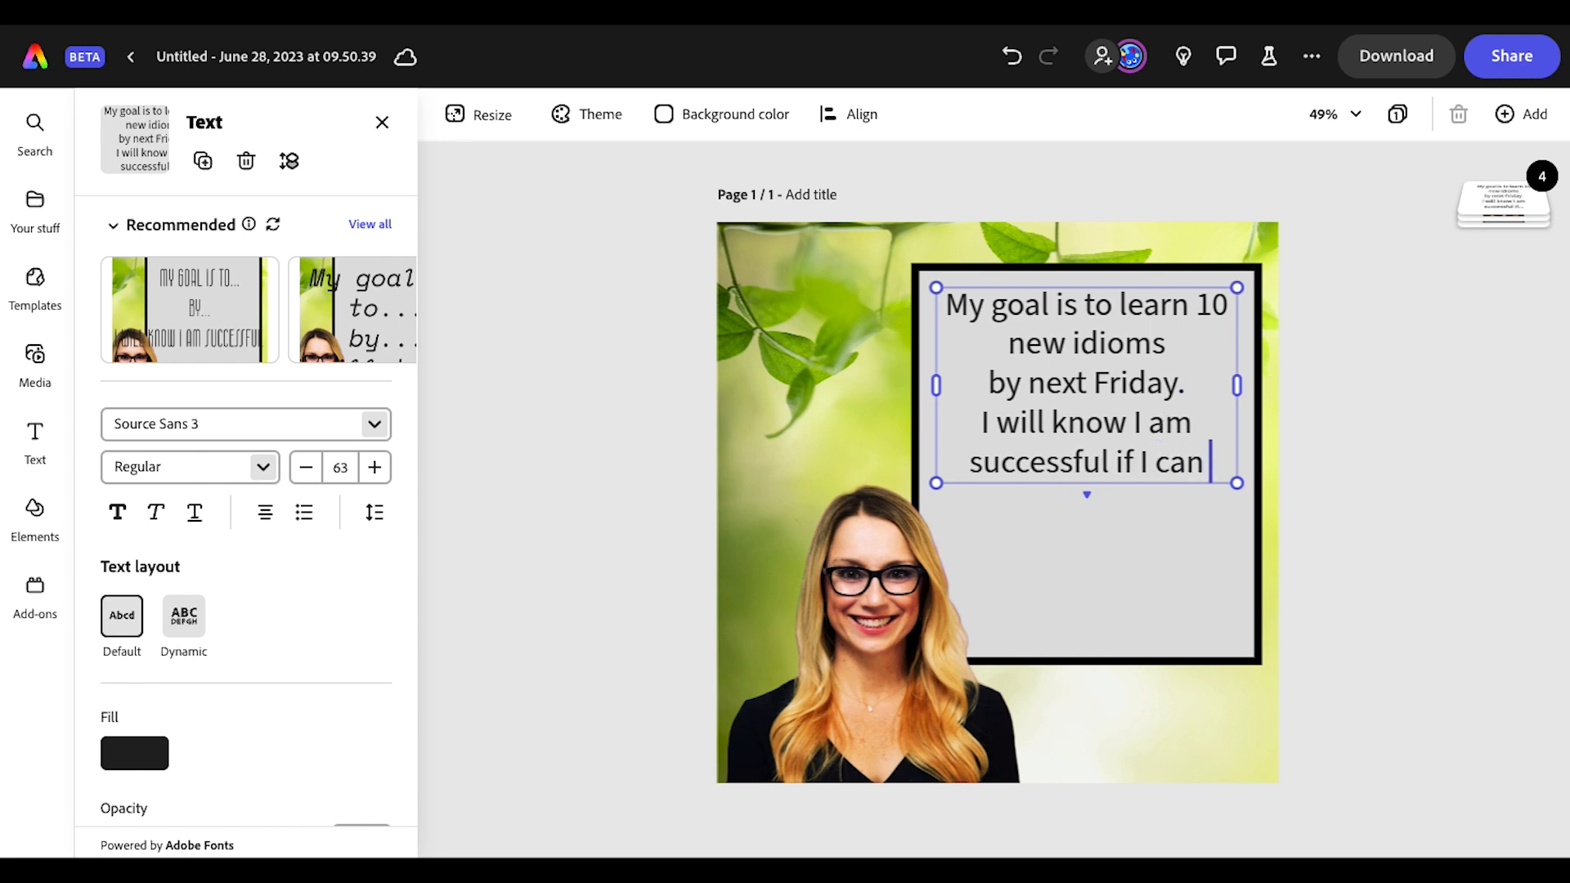
text( explain the mea)
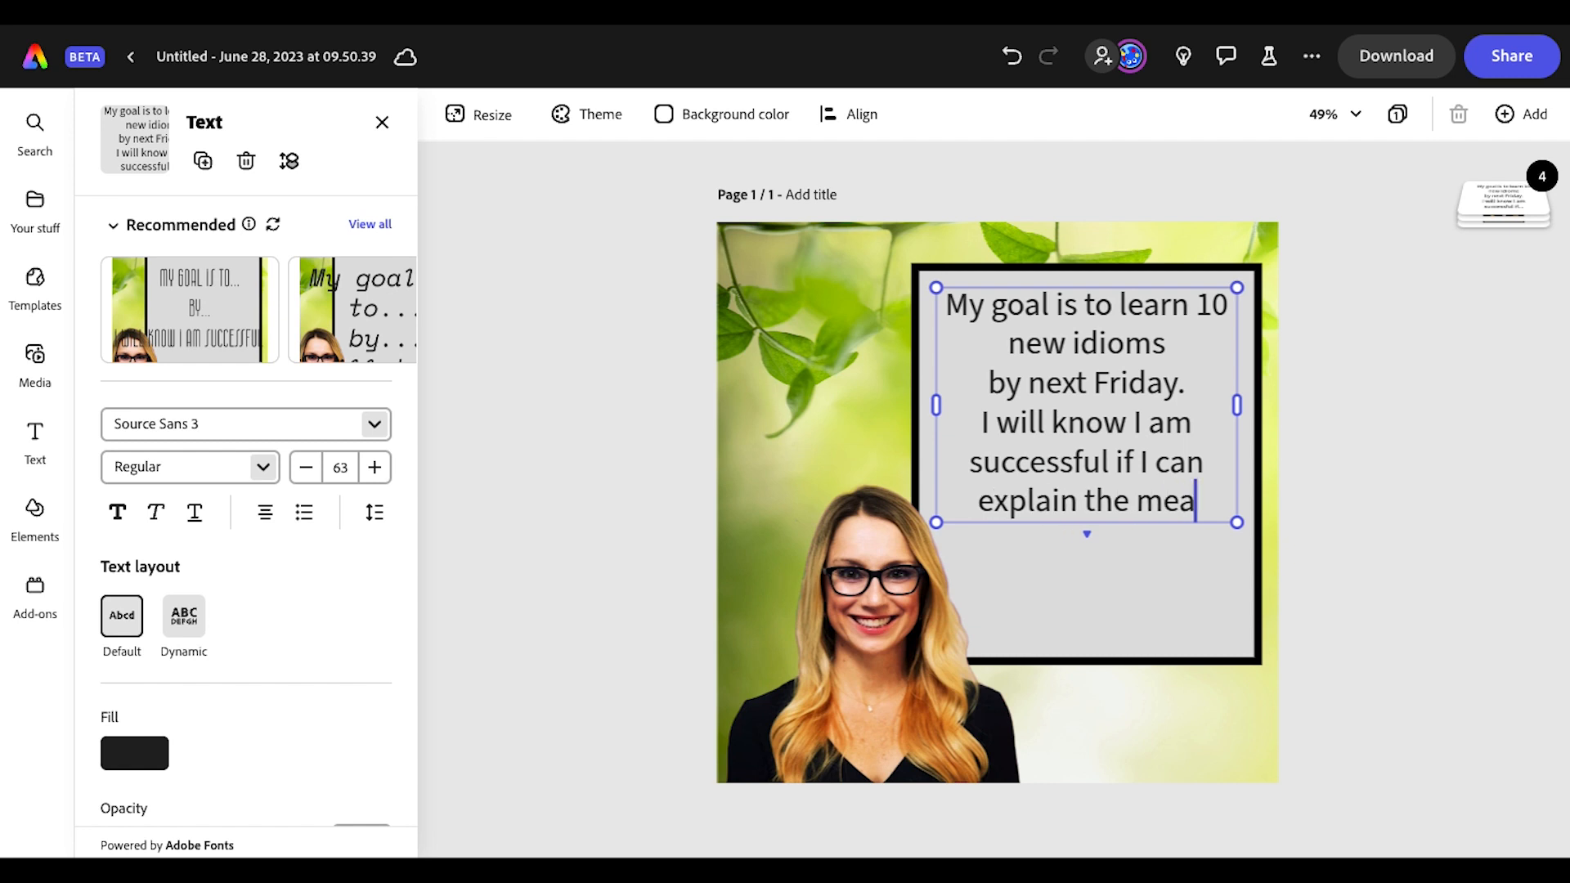
text(ning of these )
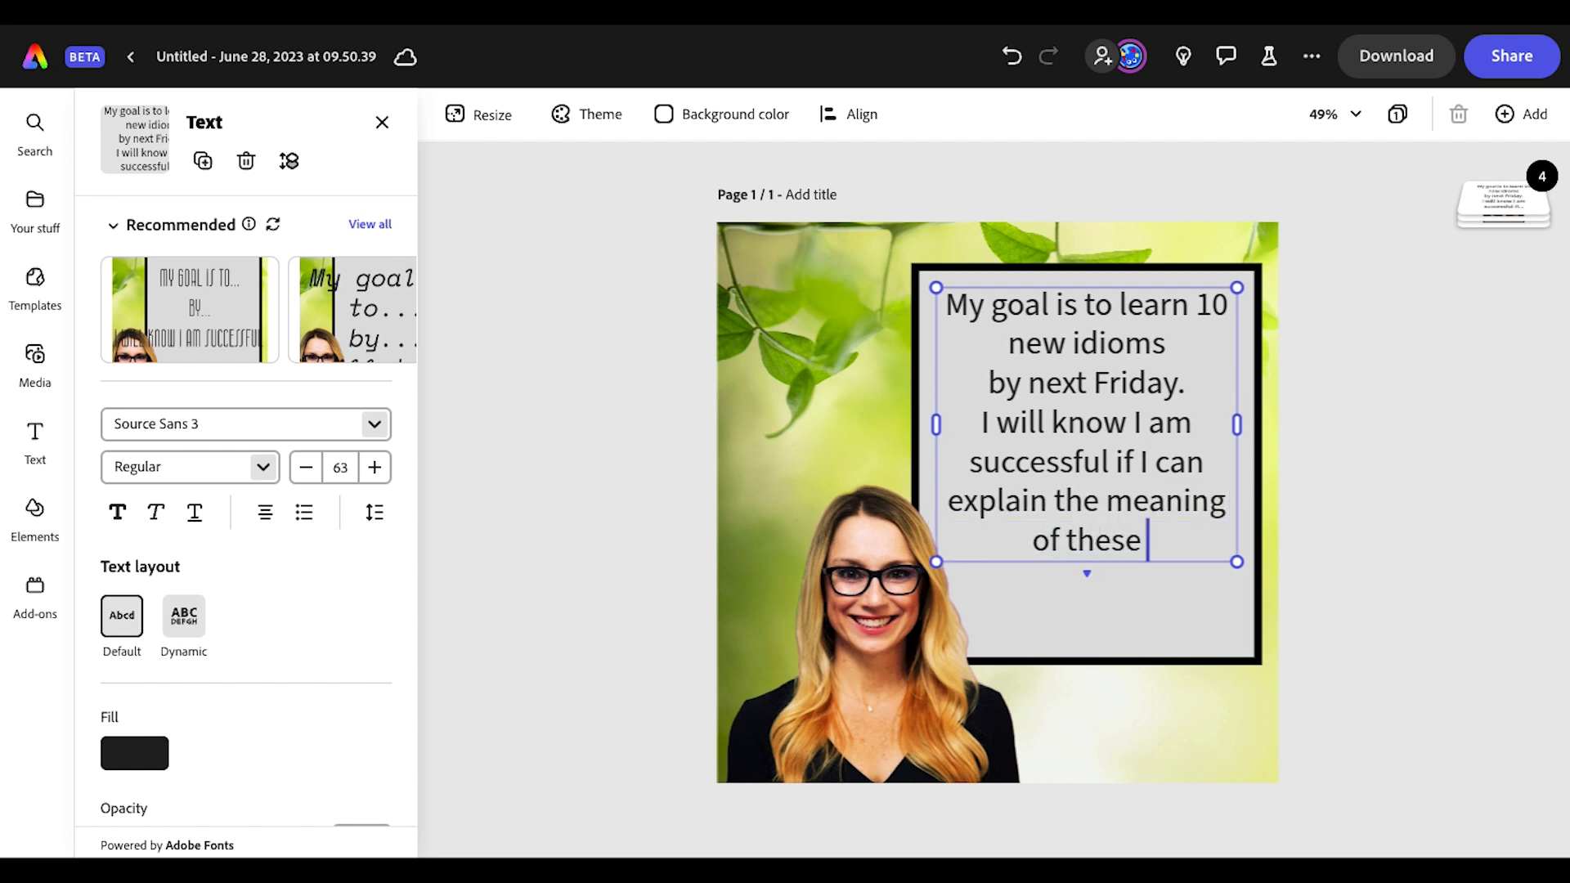
text(idions to my classma)
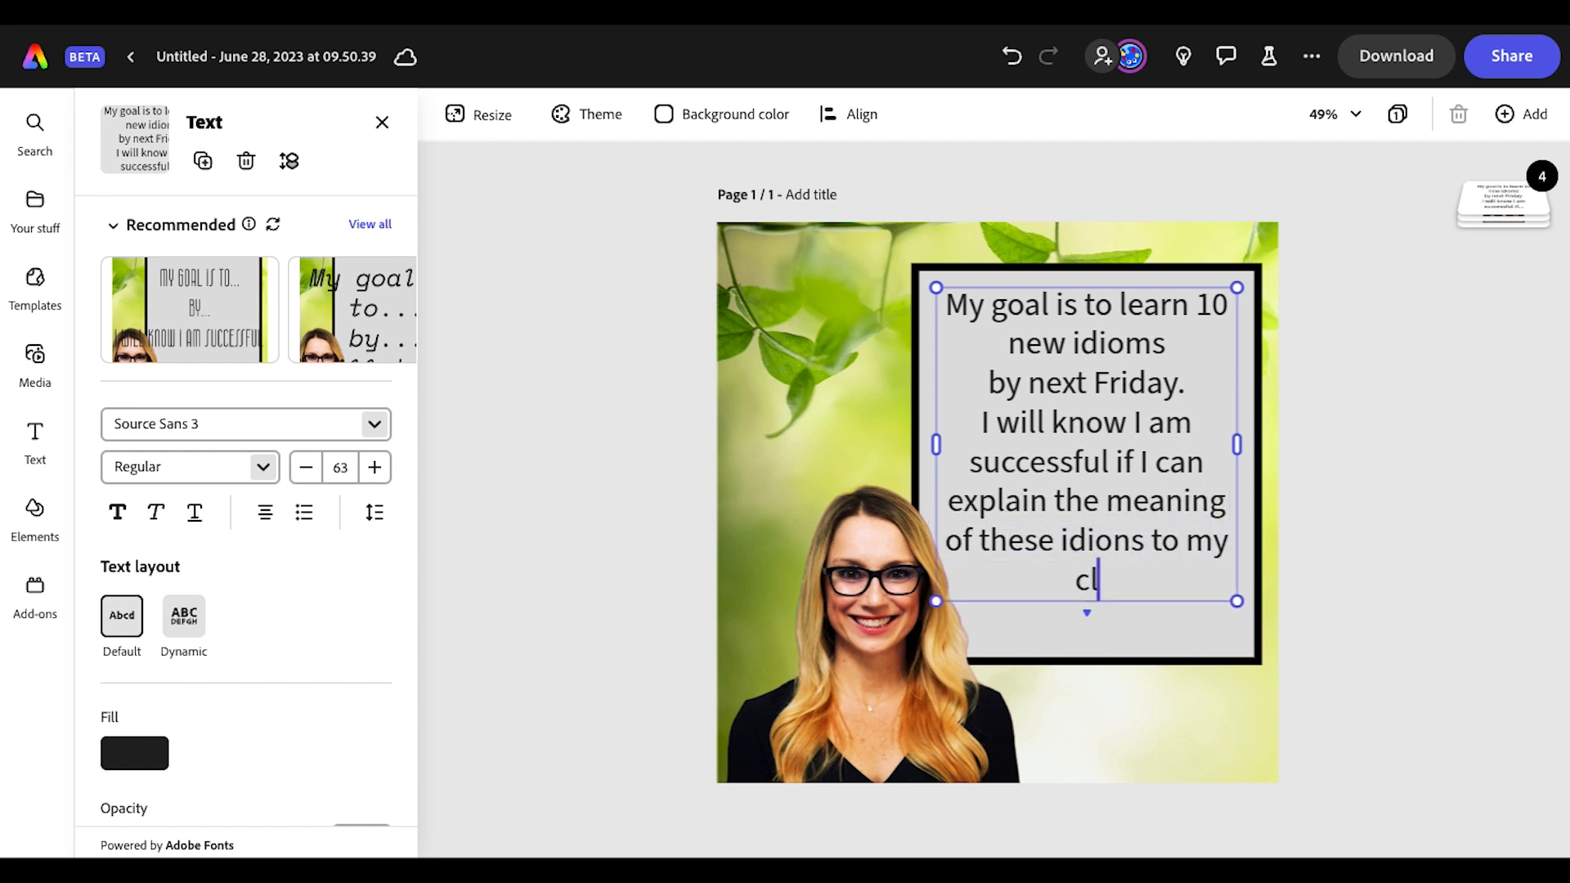
text(tes.)
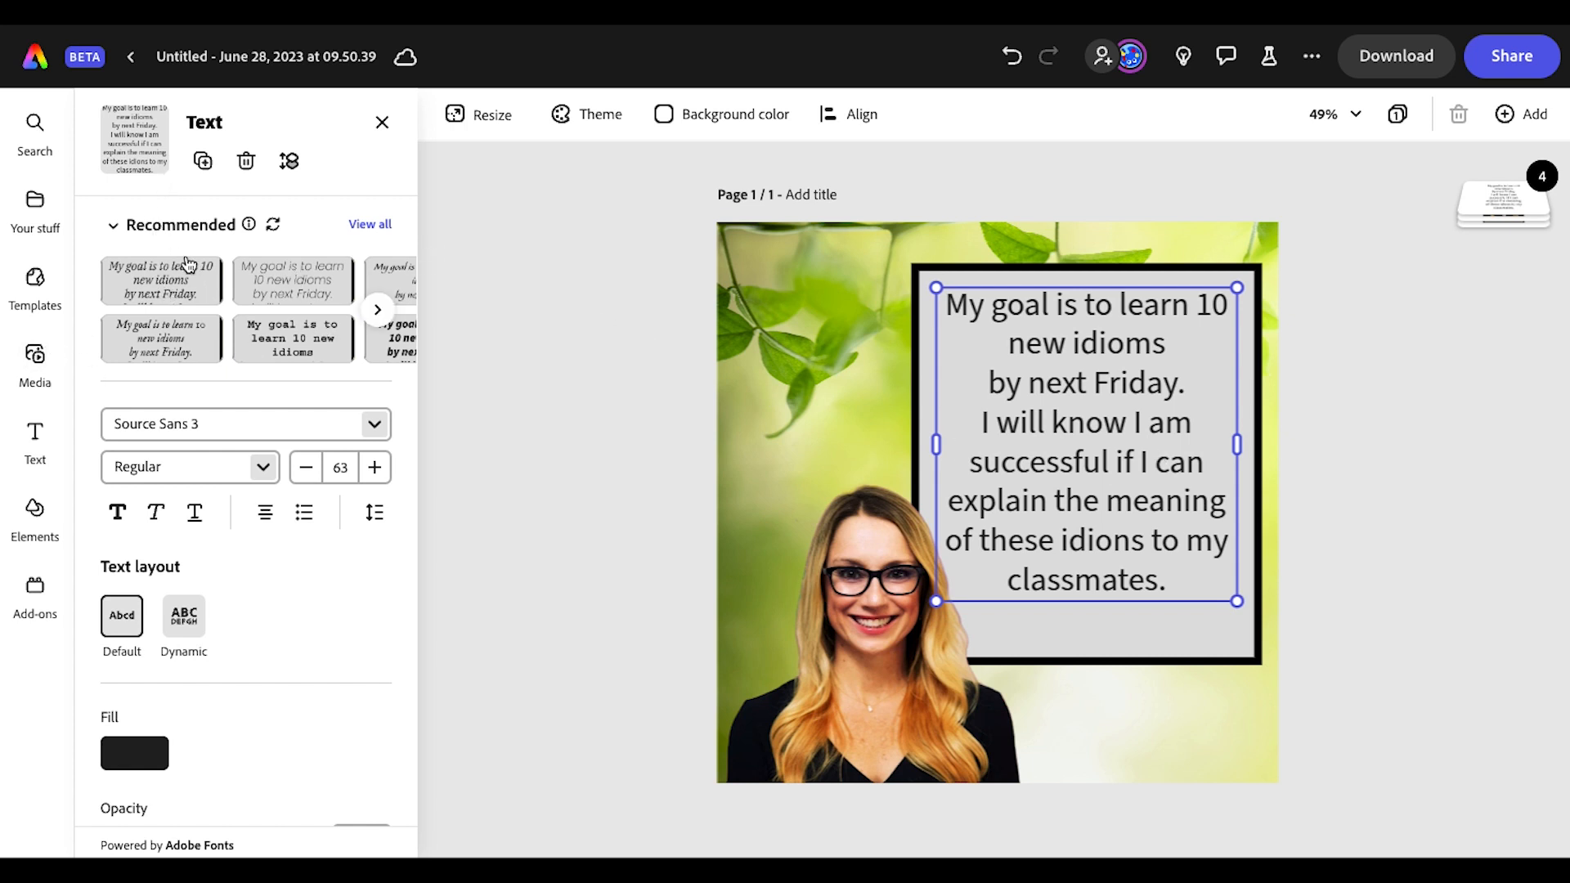
- Try several recommended text styles, including the bold italic one, and apply the thin handwritten Calder Script style to the goal text
click(370, 225)
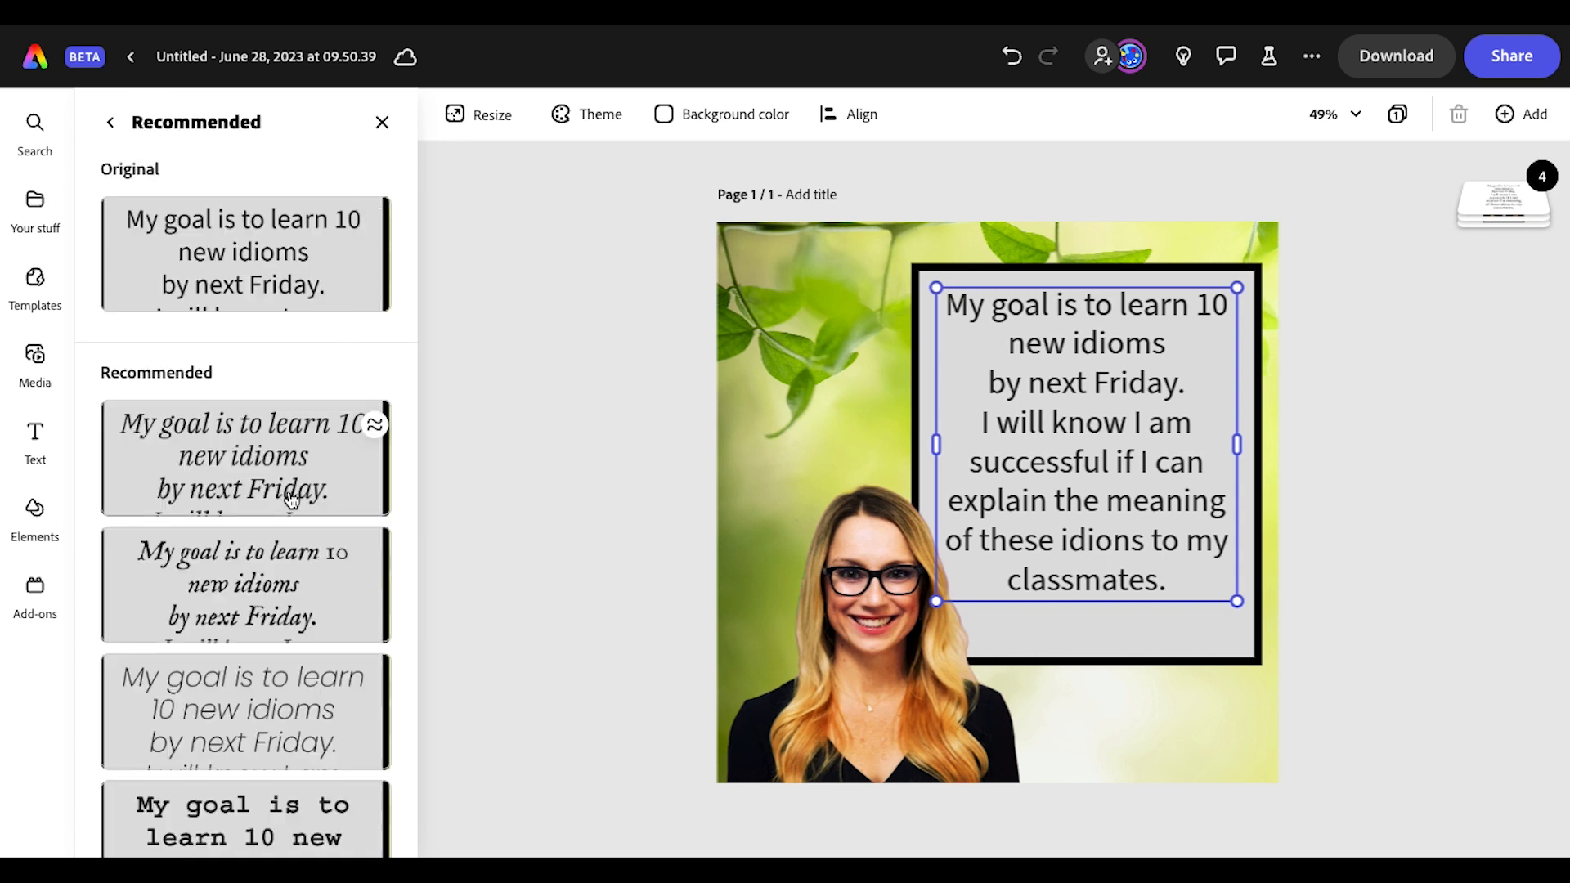
scroll(292, 498, down, 4)
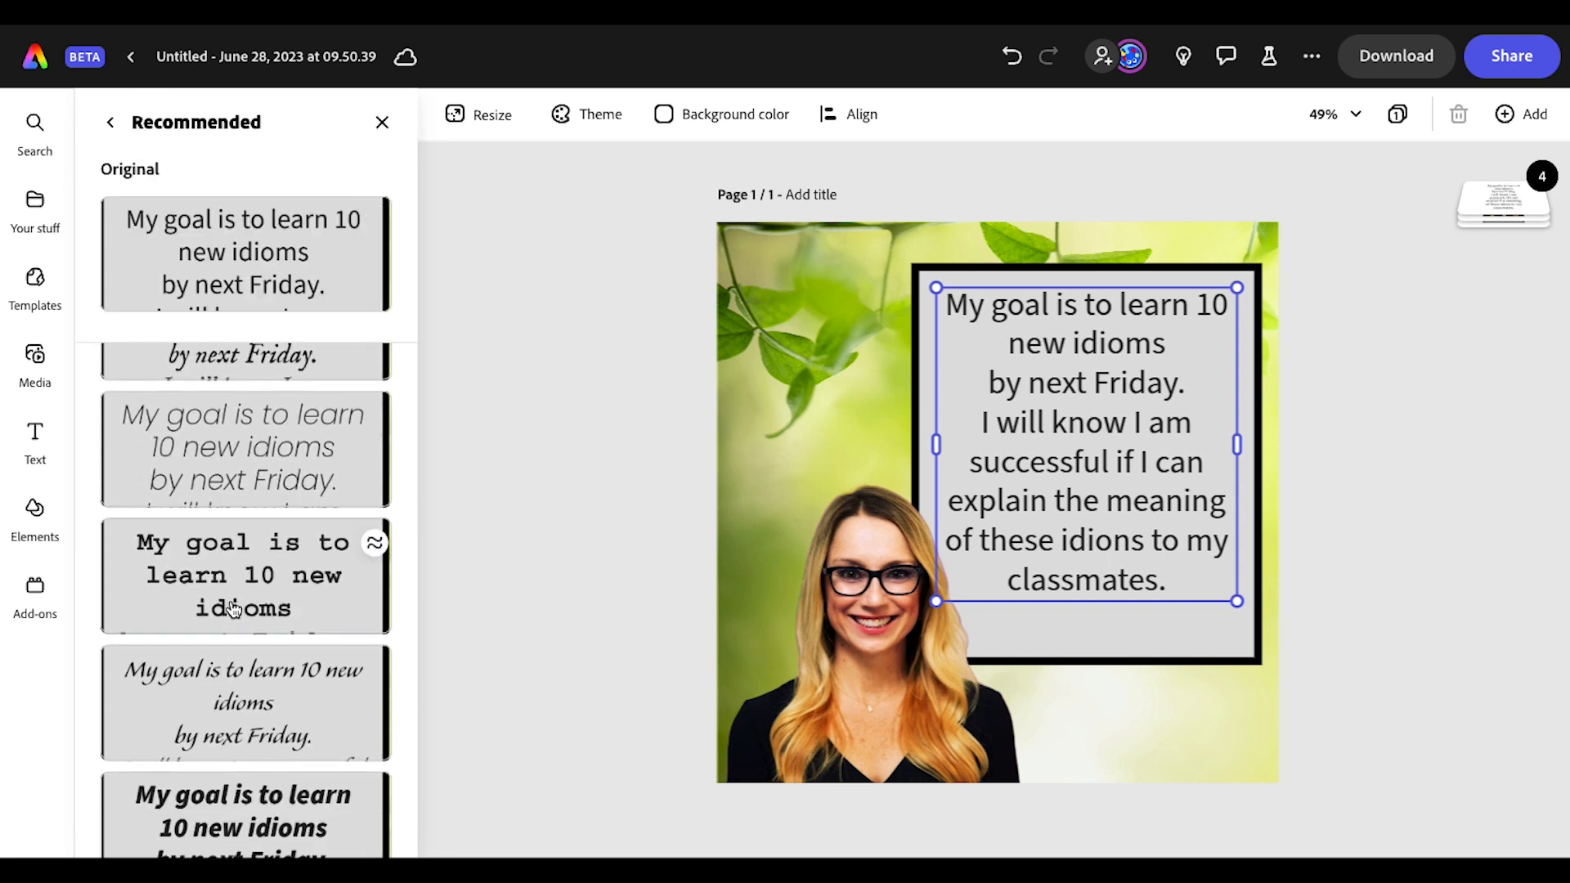
click(235, 610)
scroll(234, 610, down, 3)
click(228, 584)
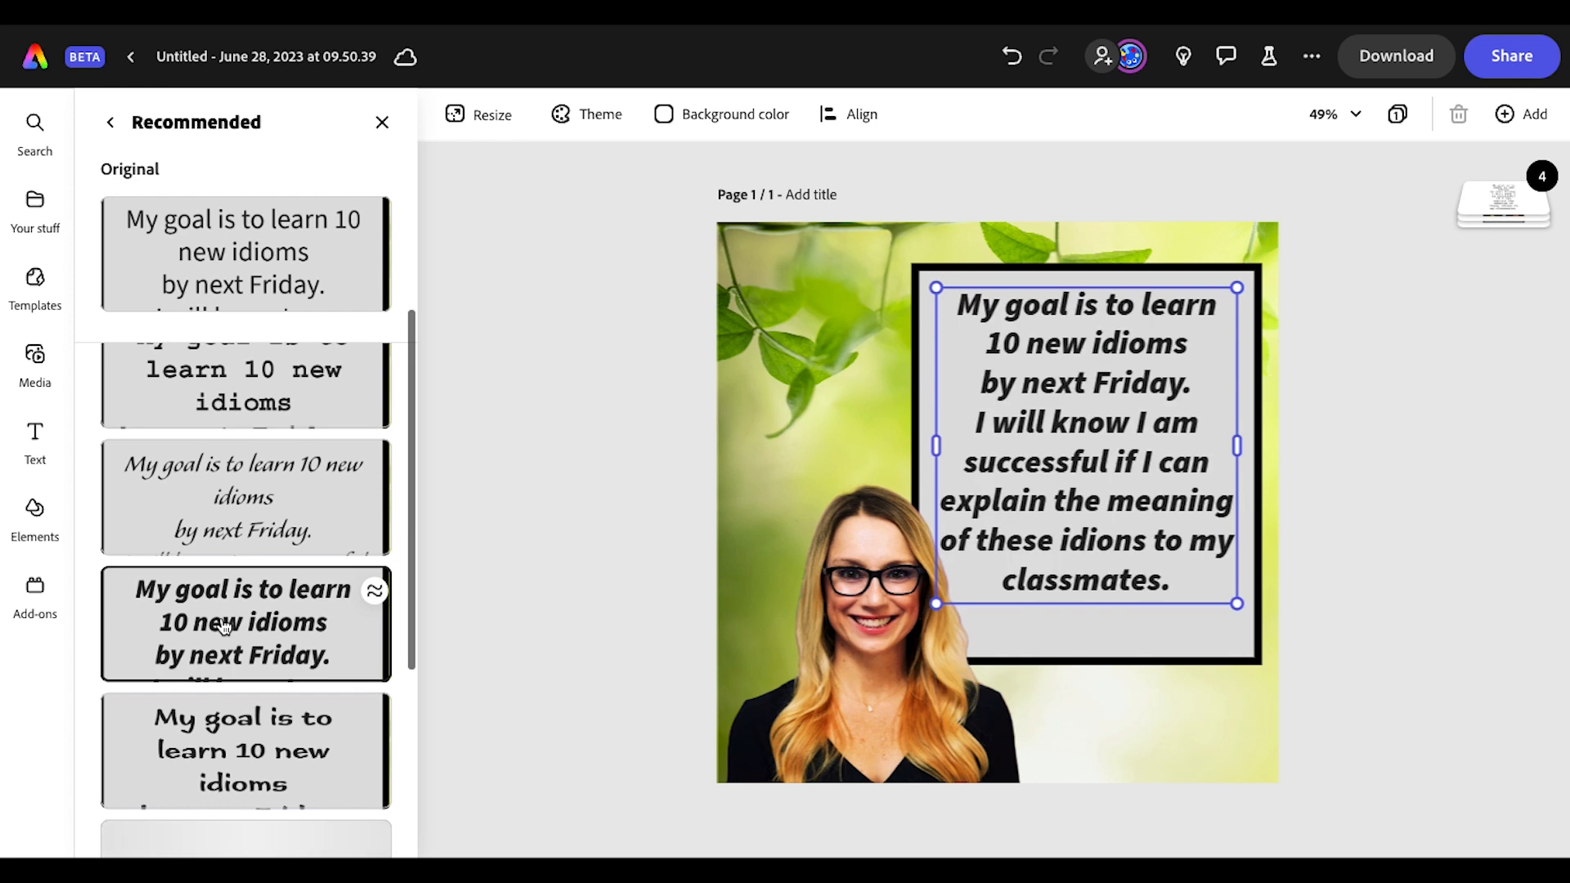
scroll(229, 596, down, 2)
click(217, 621)
scroll(217, 654, down, 2)
click(217, 680)
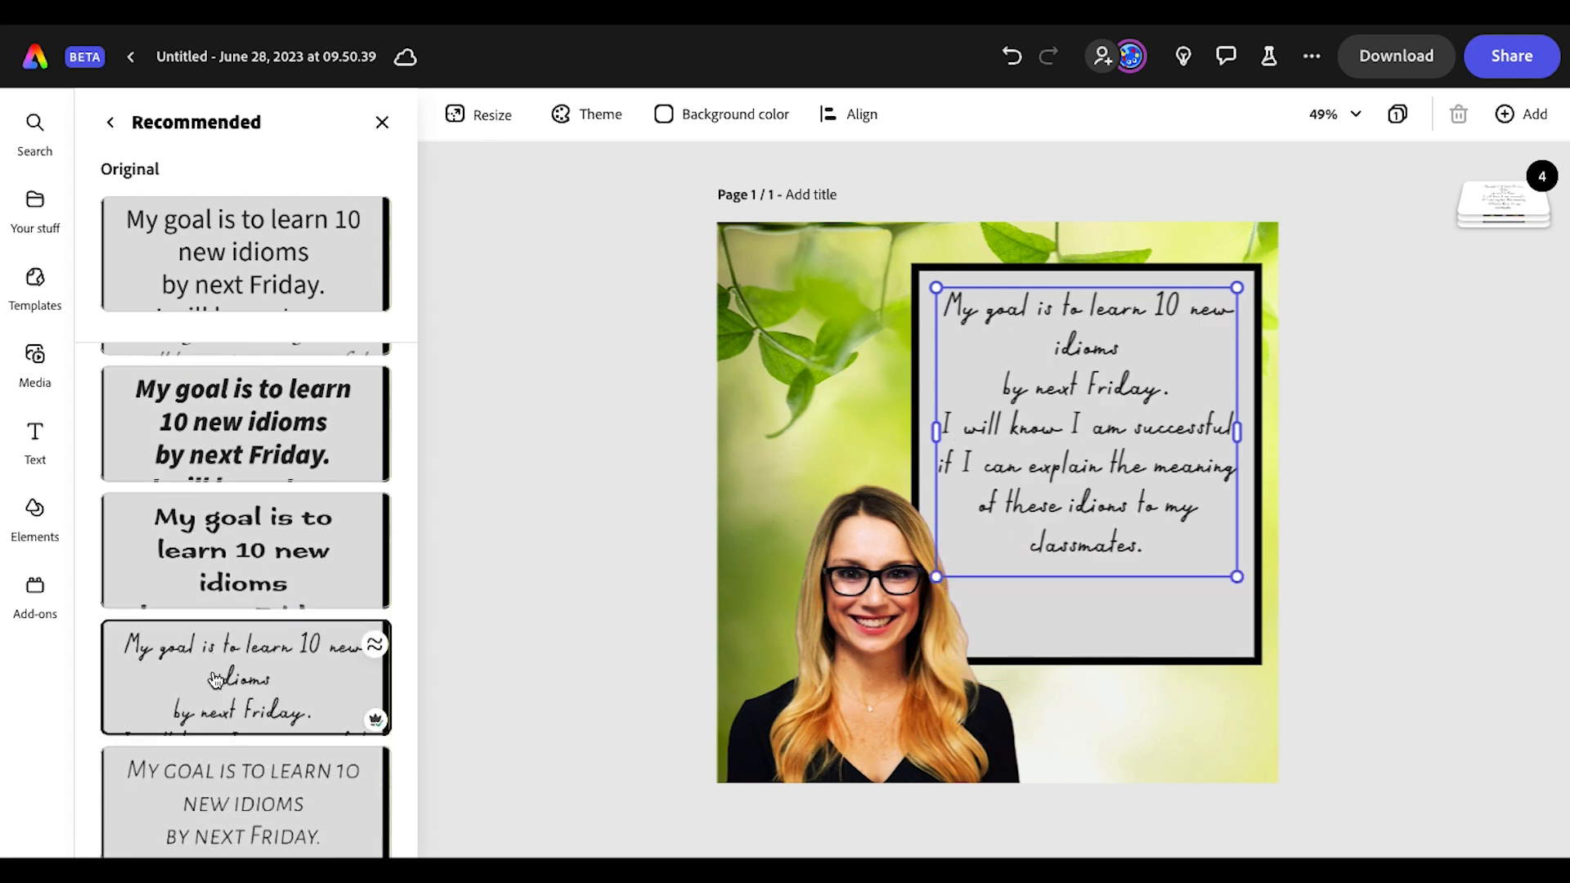
scroll(215, 681, down, 1)
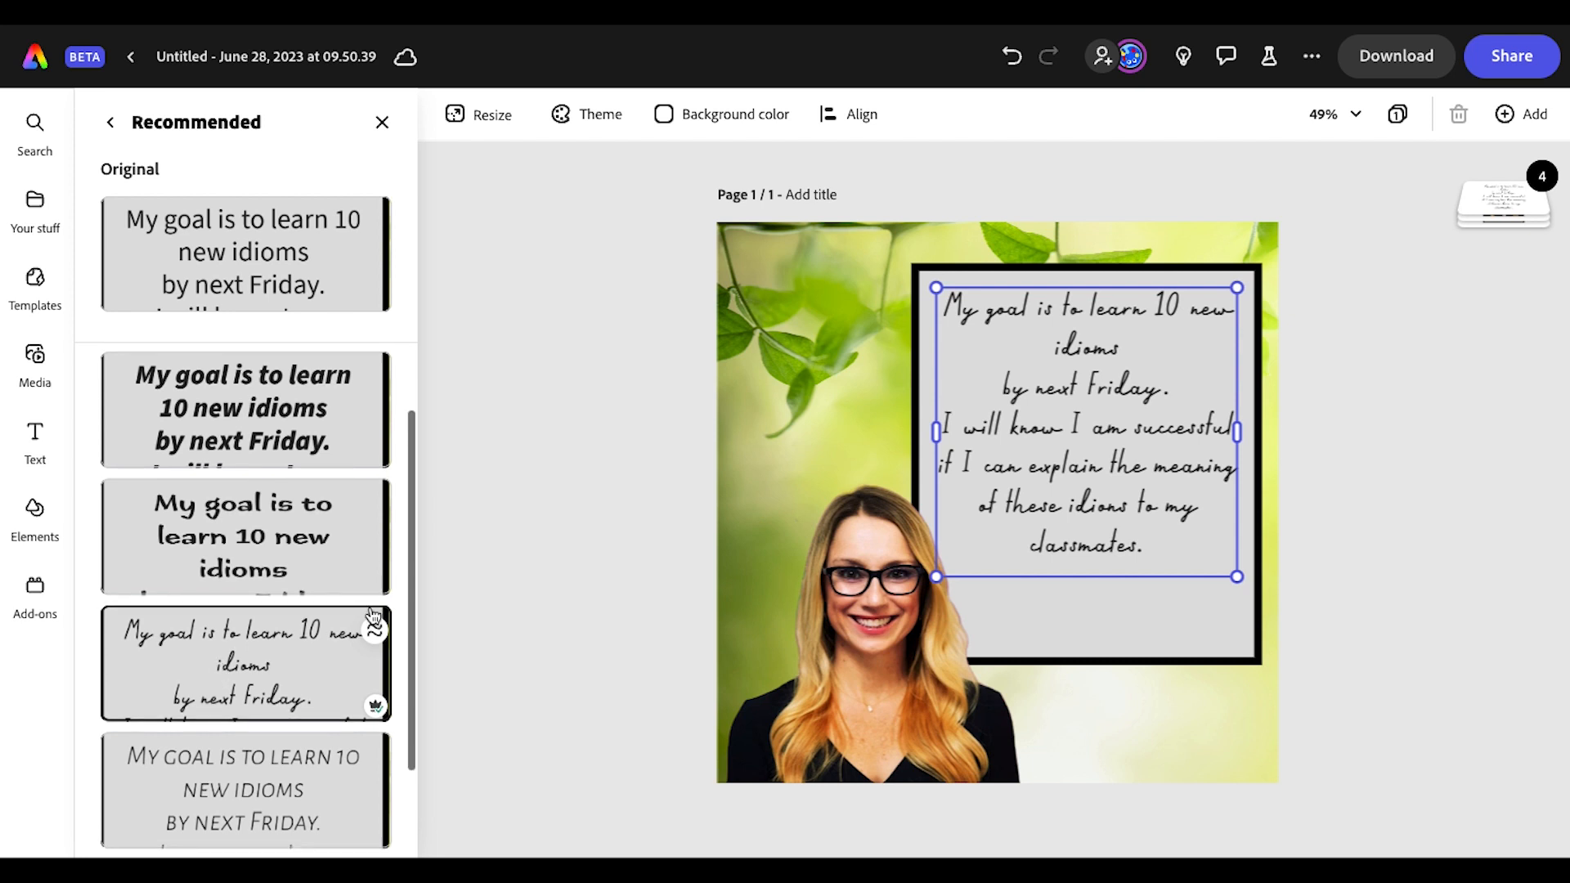
- Shrink the goal text slightly and move it a little lower inside the framed rectangle
mouse_move(1238, 581)
mouse_down()
mouse_move(1252, 592)
mouse_move(1240, 581)
mouse_up()
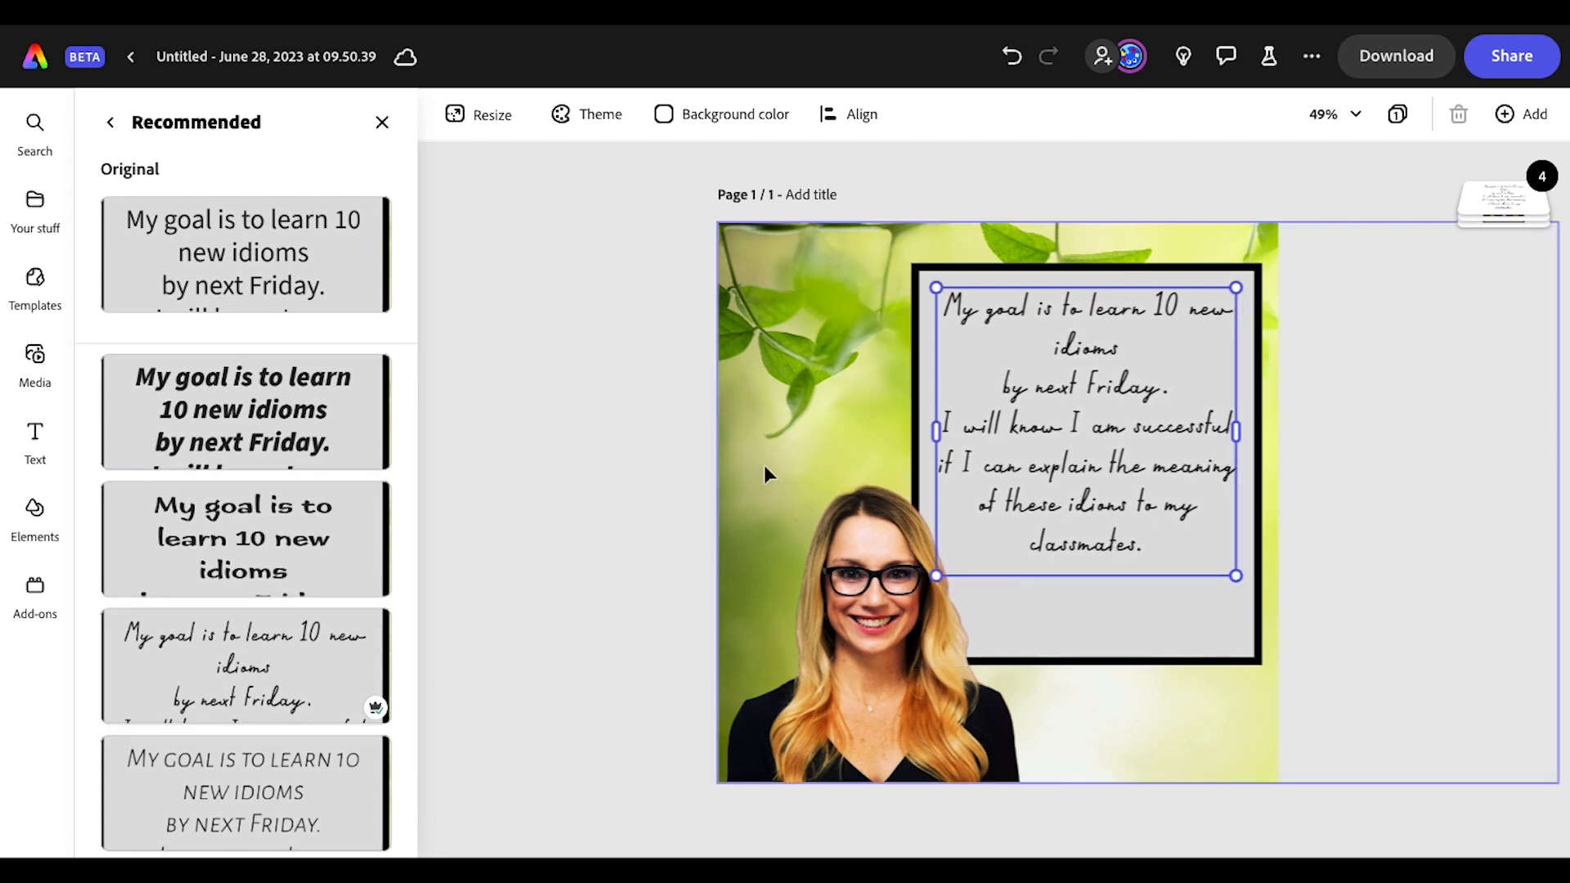
click(679, 466)
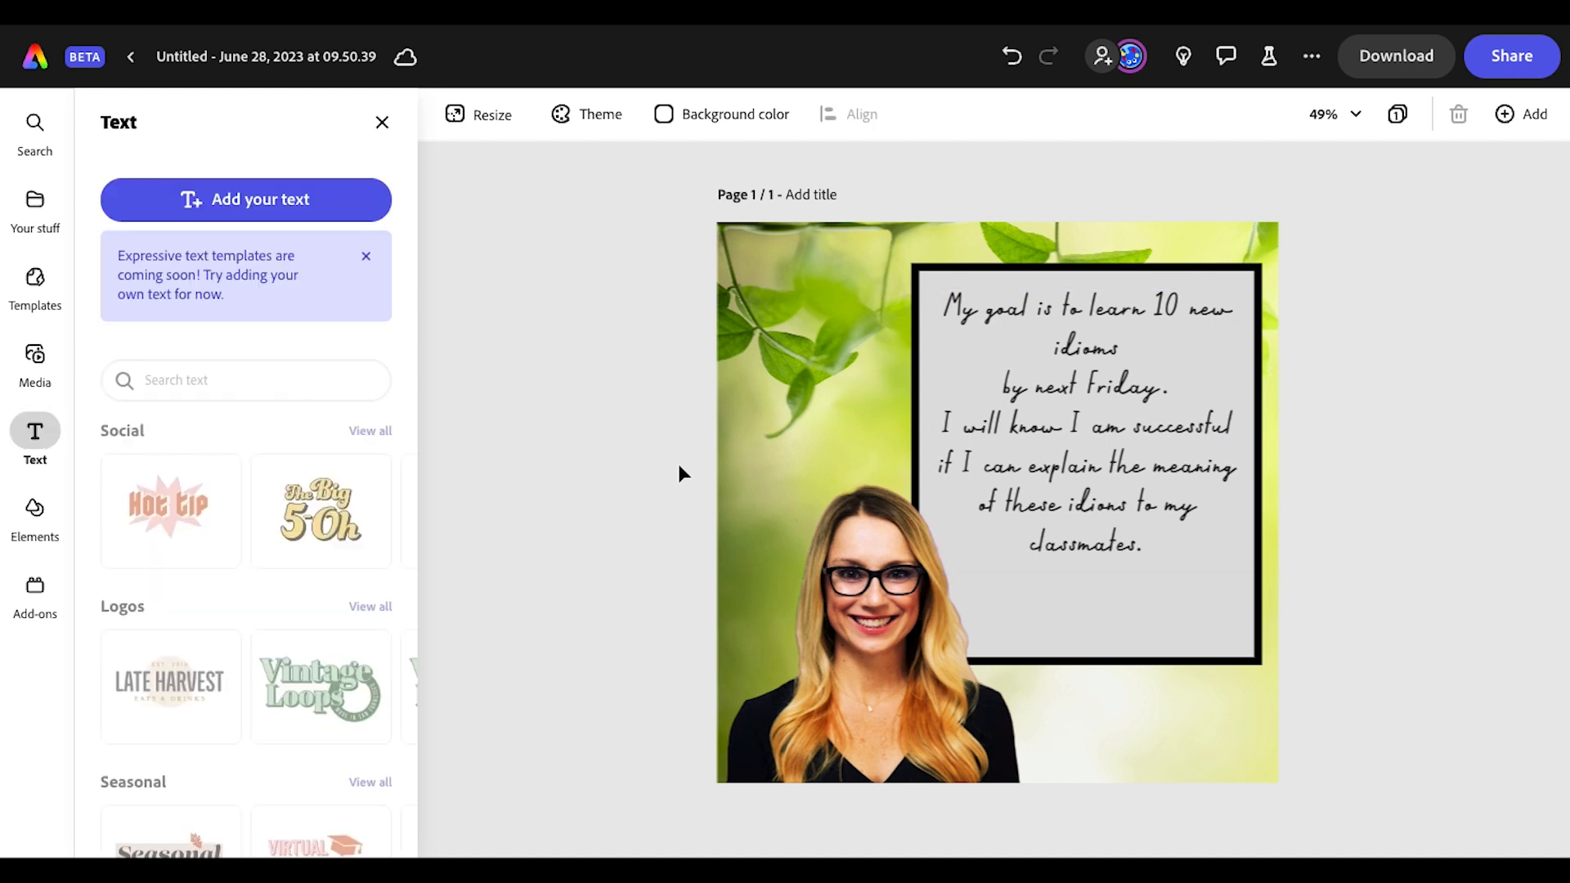
drag(1095, 376, 1101, 396)
click(1101, 396)
click(619, 447)
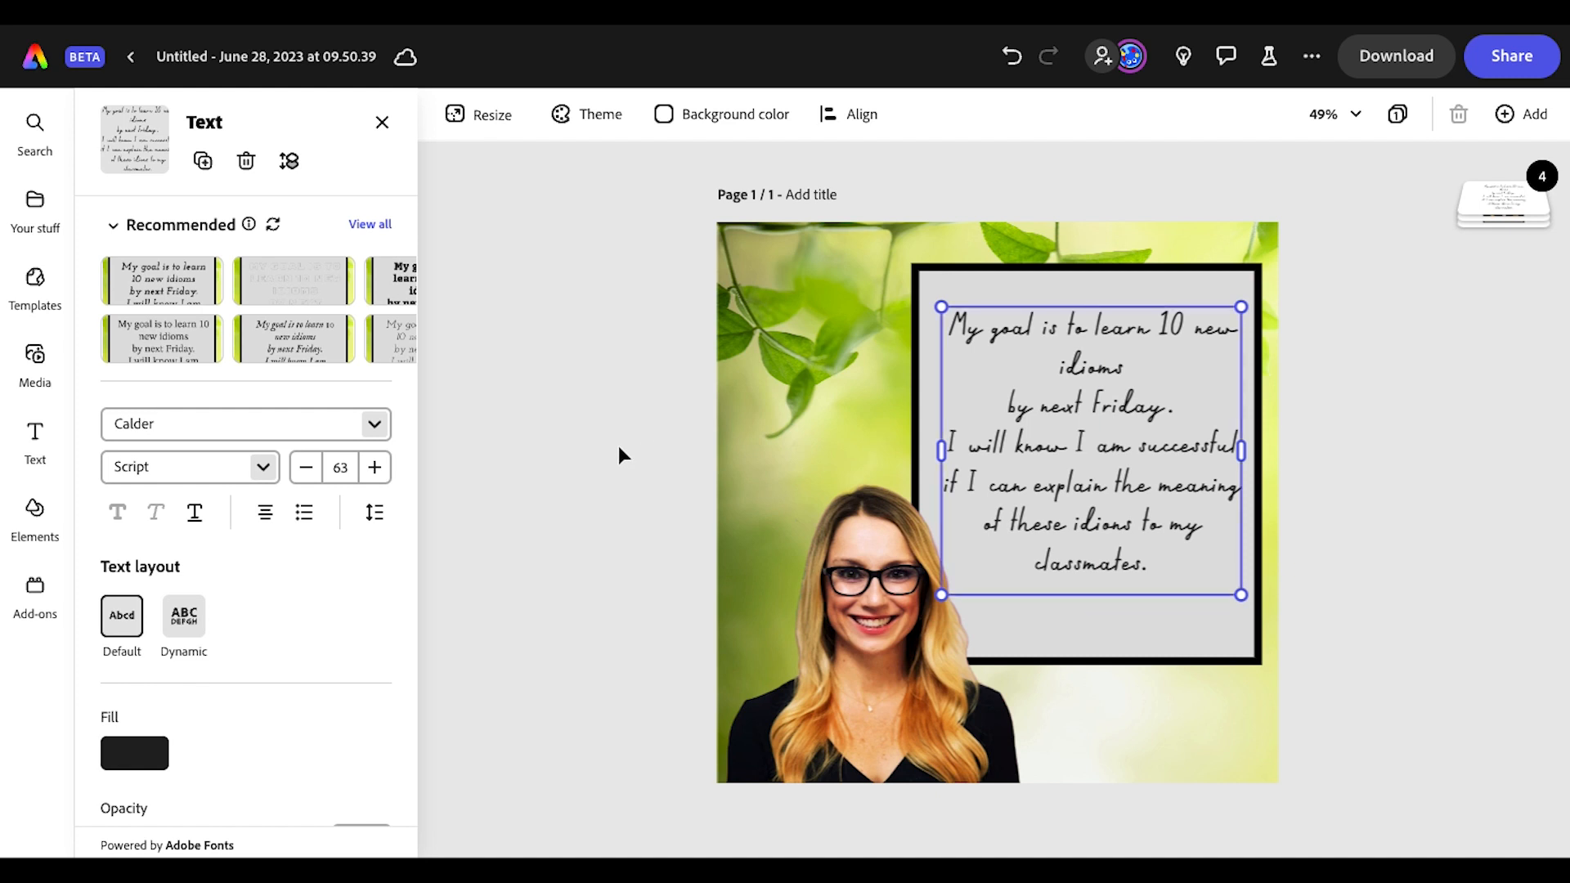
- Compare the Bold color themes on the page and apply the one with olive, teal, red, purple and orange
click(587, 120)
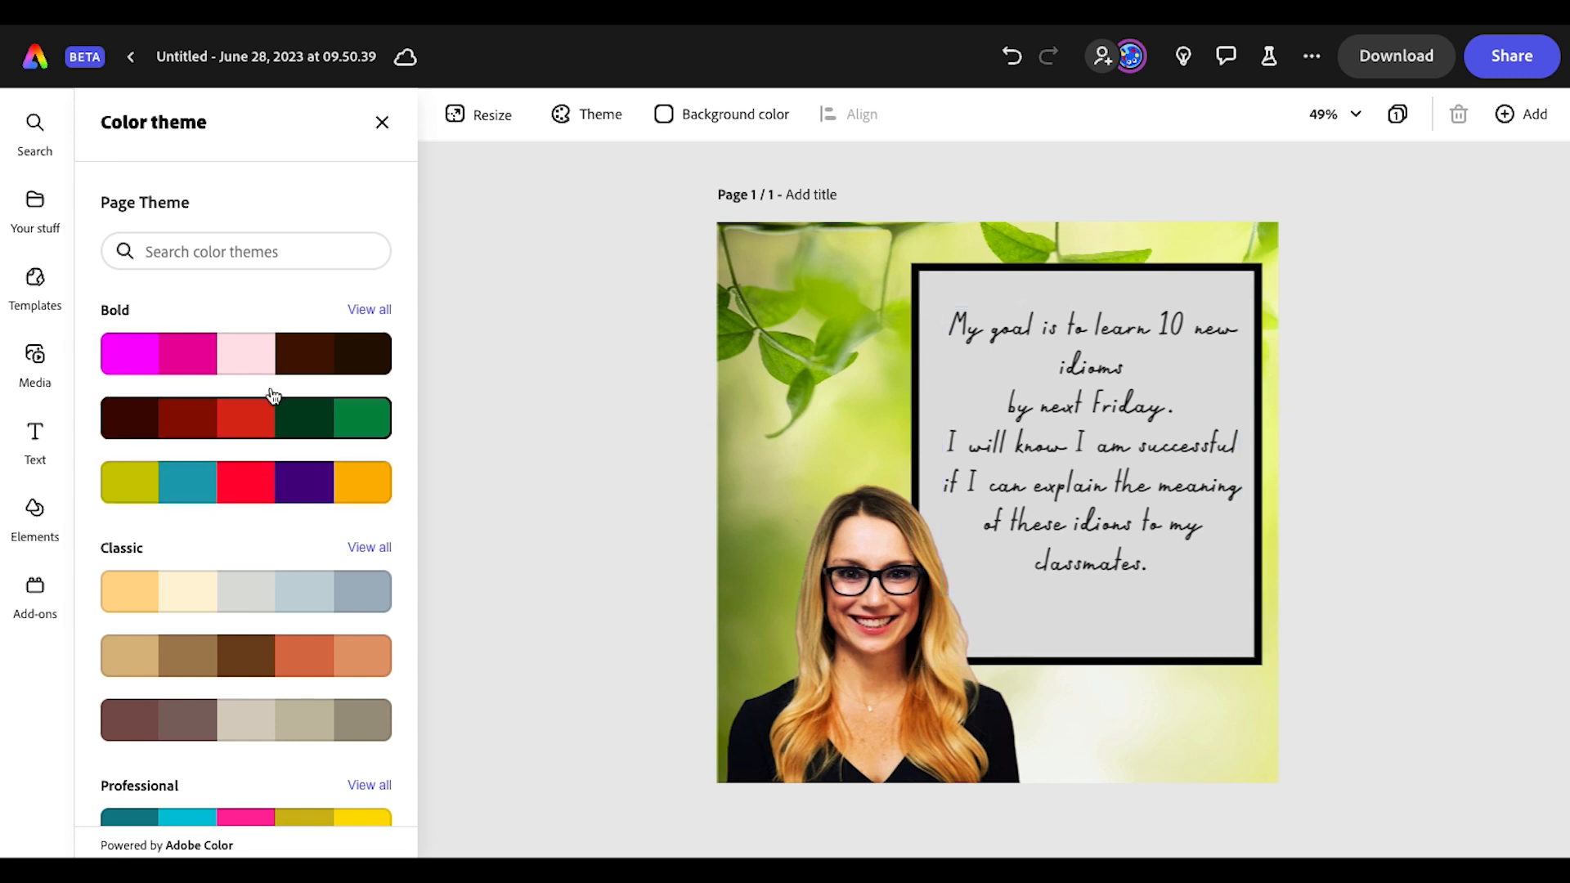
click(226, 492)
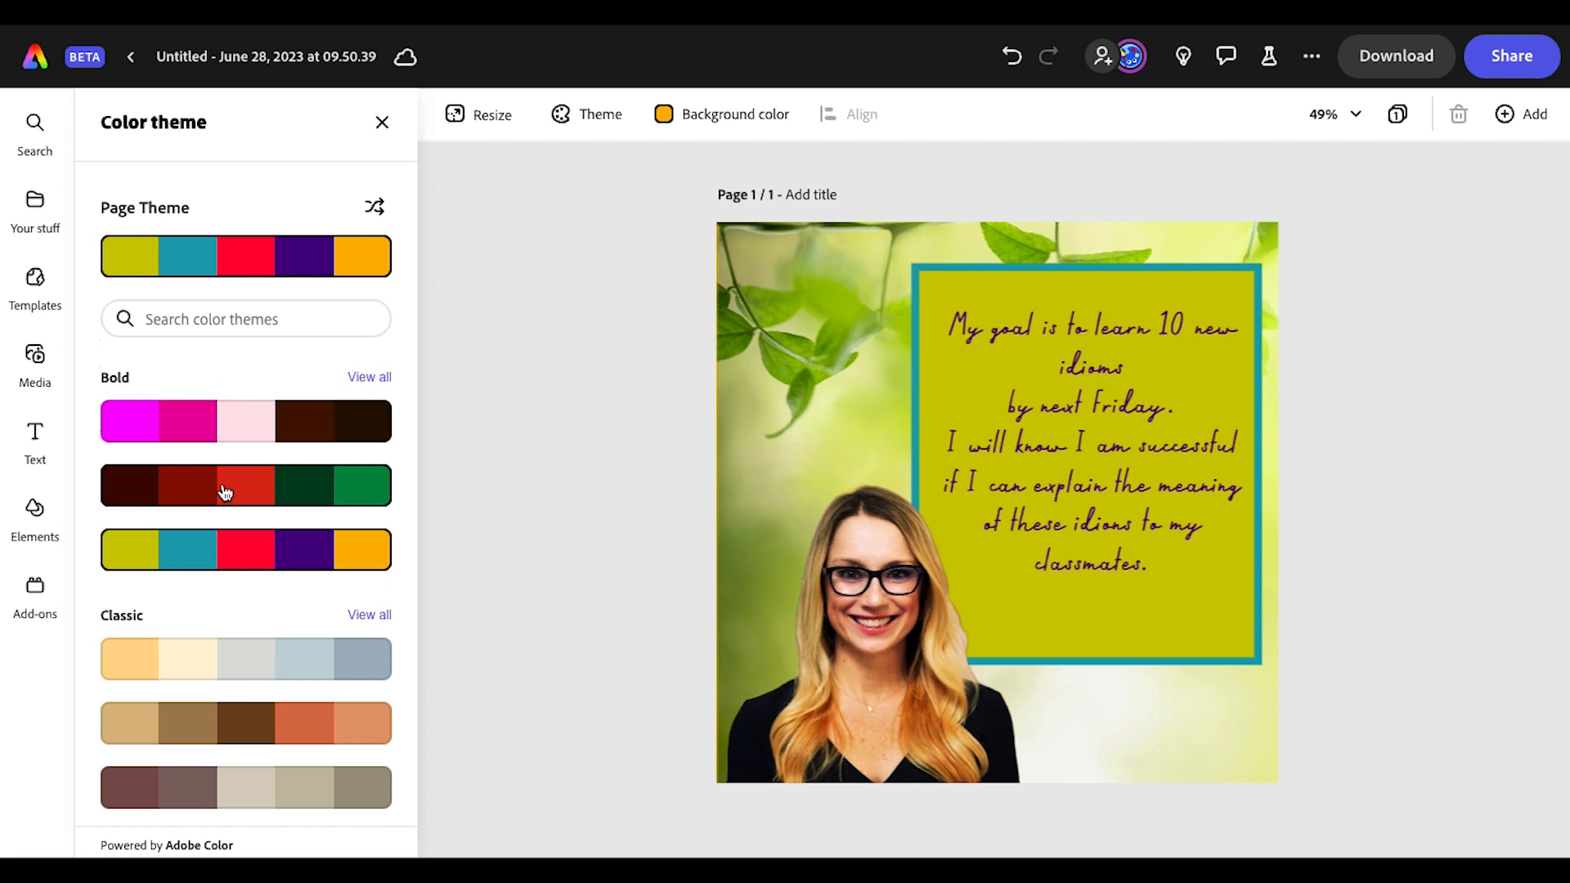
click(237, 427)
click(234, 489)
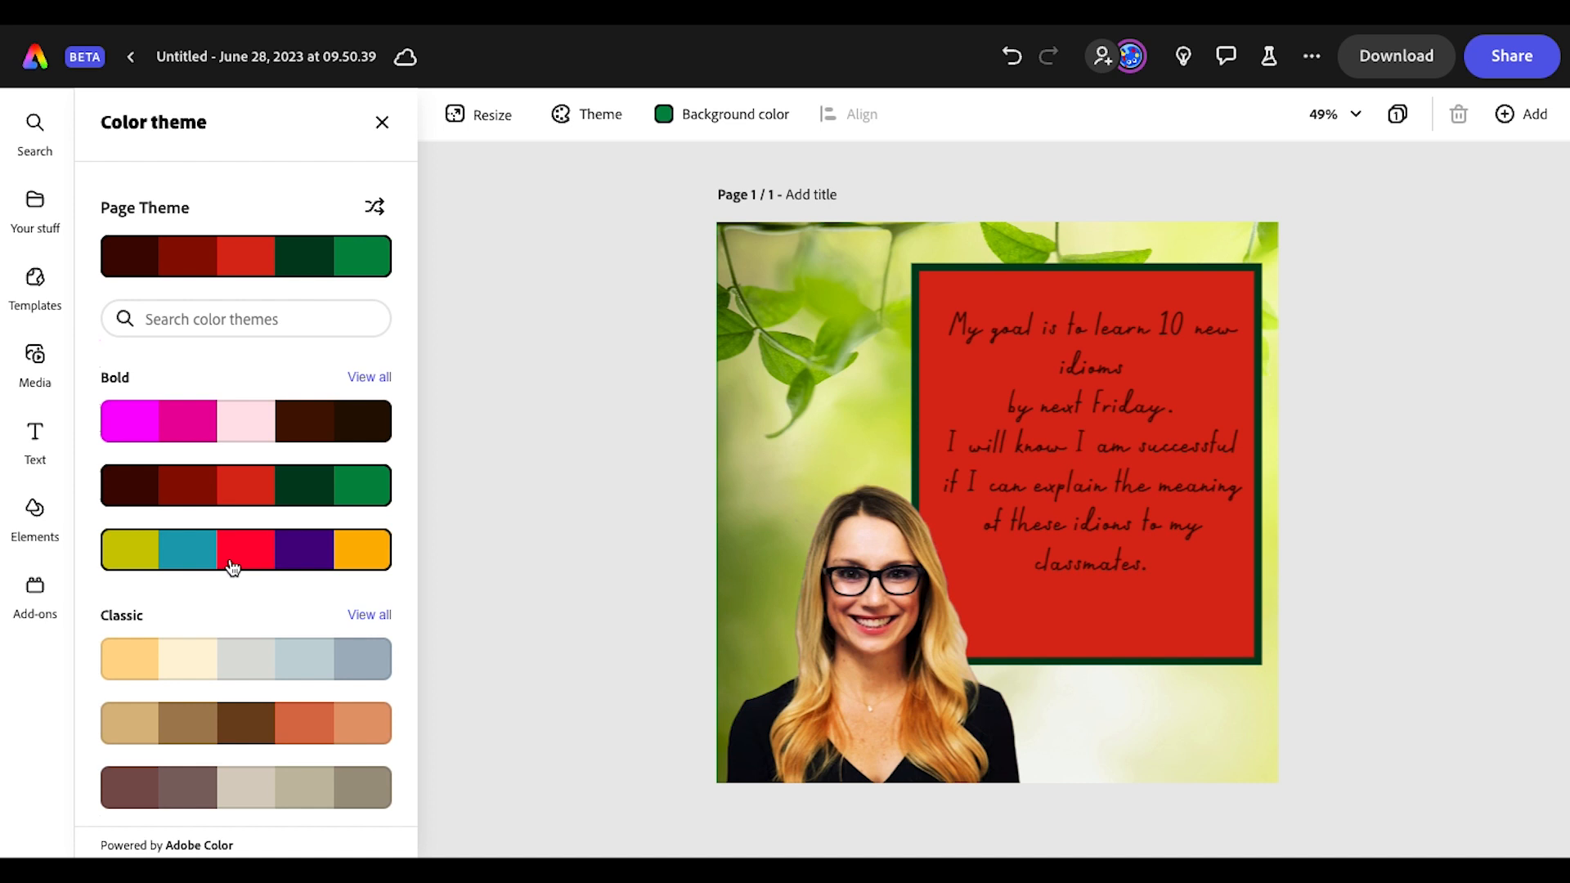
click(233, 567)
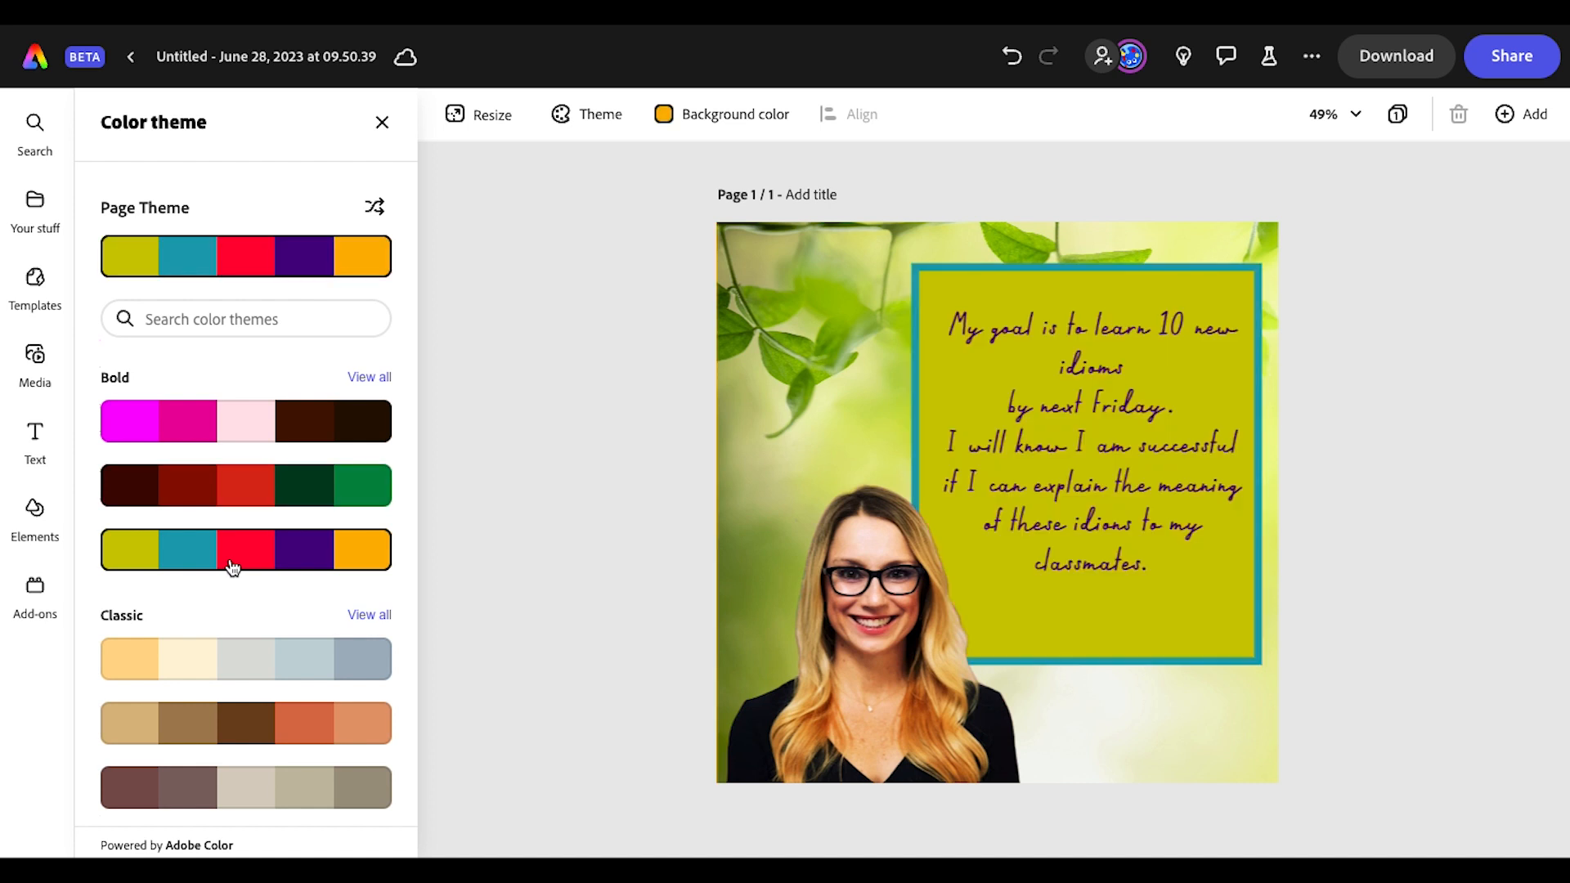
- Shuffle the page theme's colors to give an orange box with a teal border and a red page background color
click(377, 209)
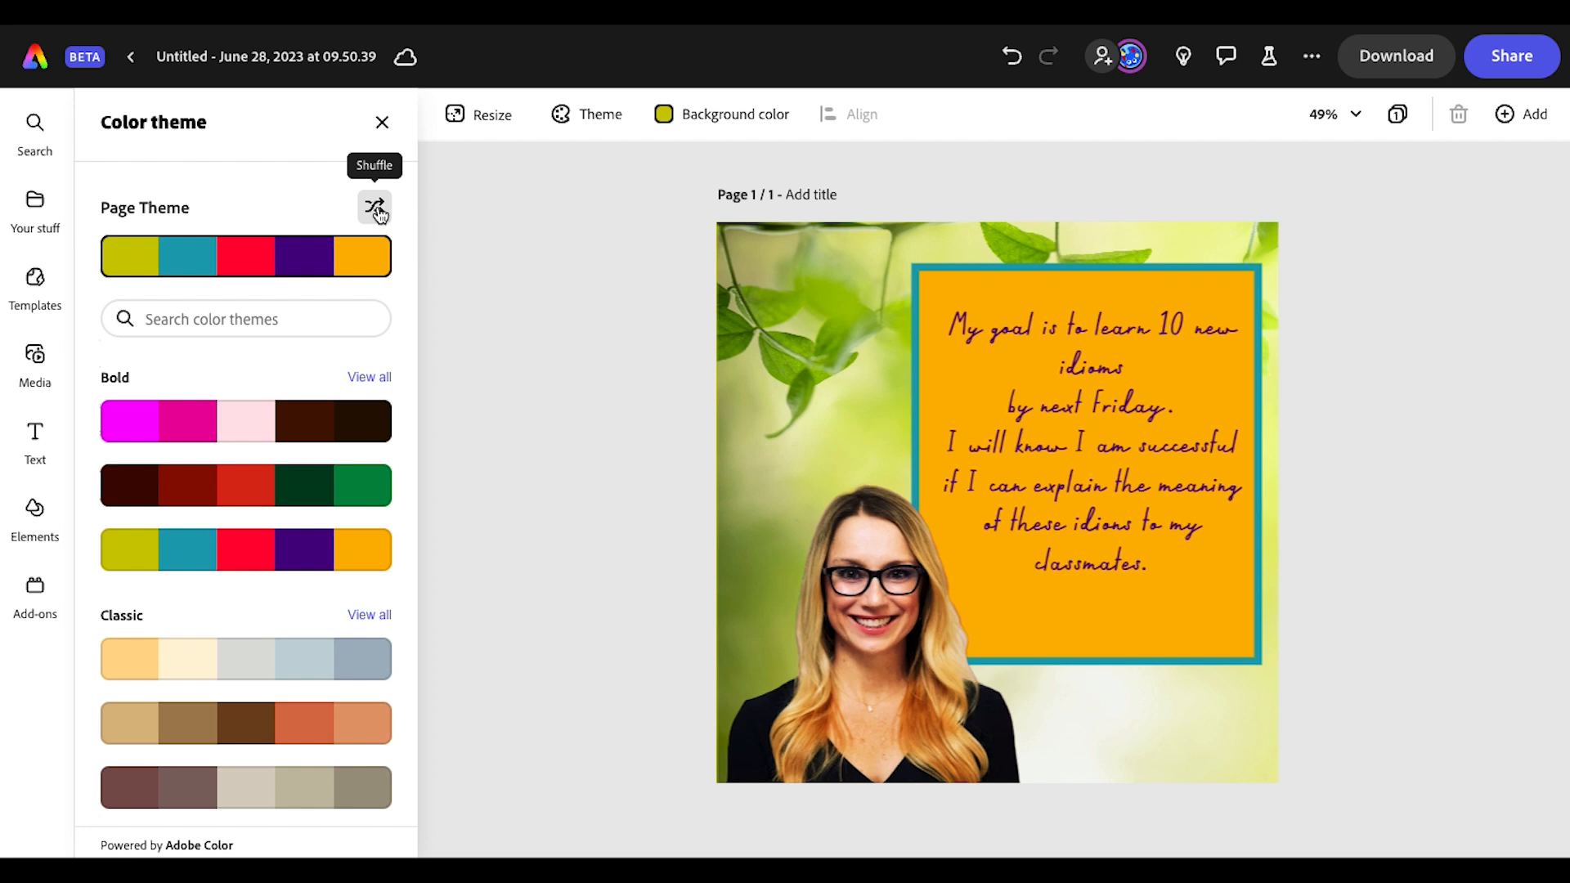
click(377, 211)
click(377, 211)
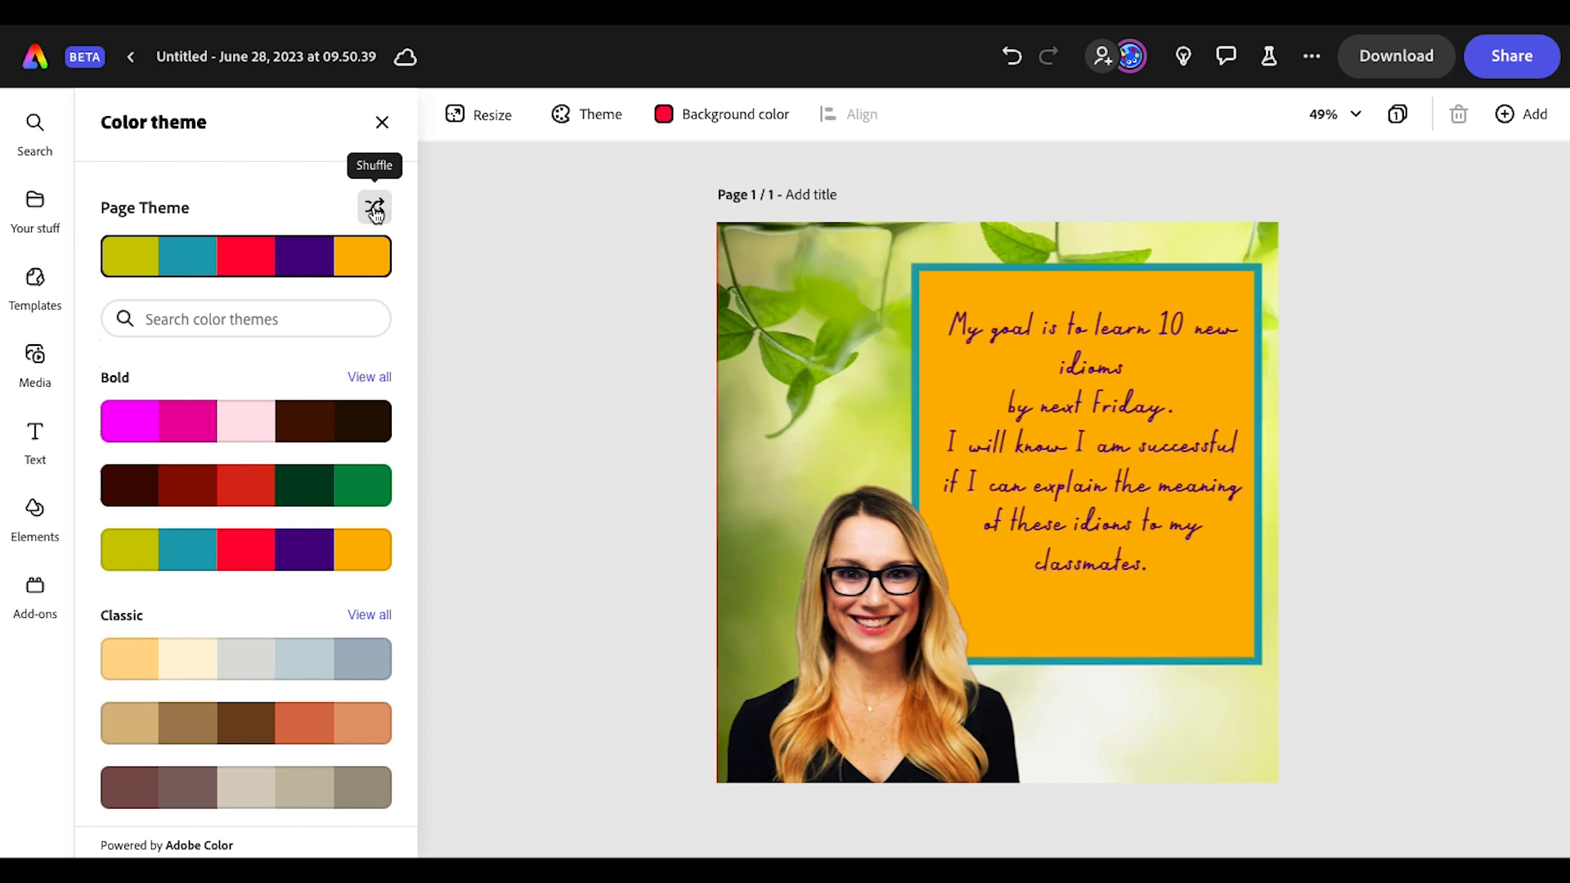